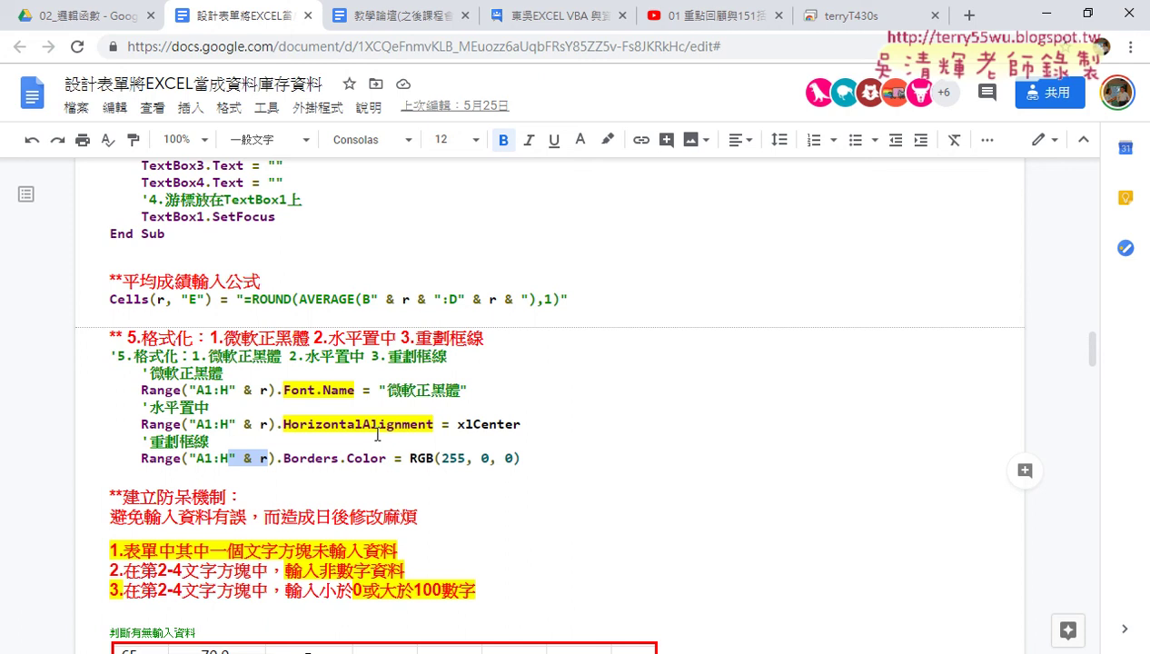
- Review the 防呆機制 notes and the 成績系統 form example, then return to the VBA editor
drag(156, 497, 225, 497)
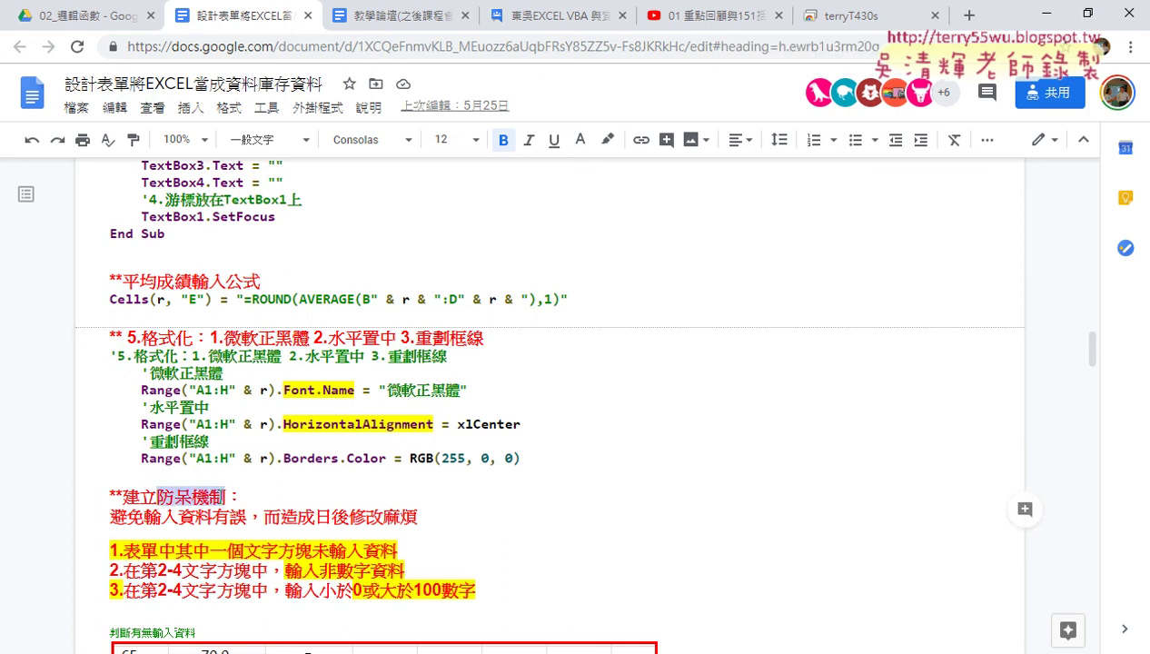
scroll(209, 418, down, 1)
scroll(190, 272, down, 2)
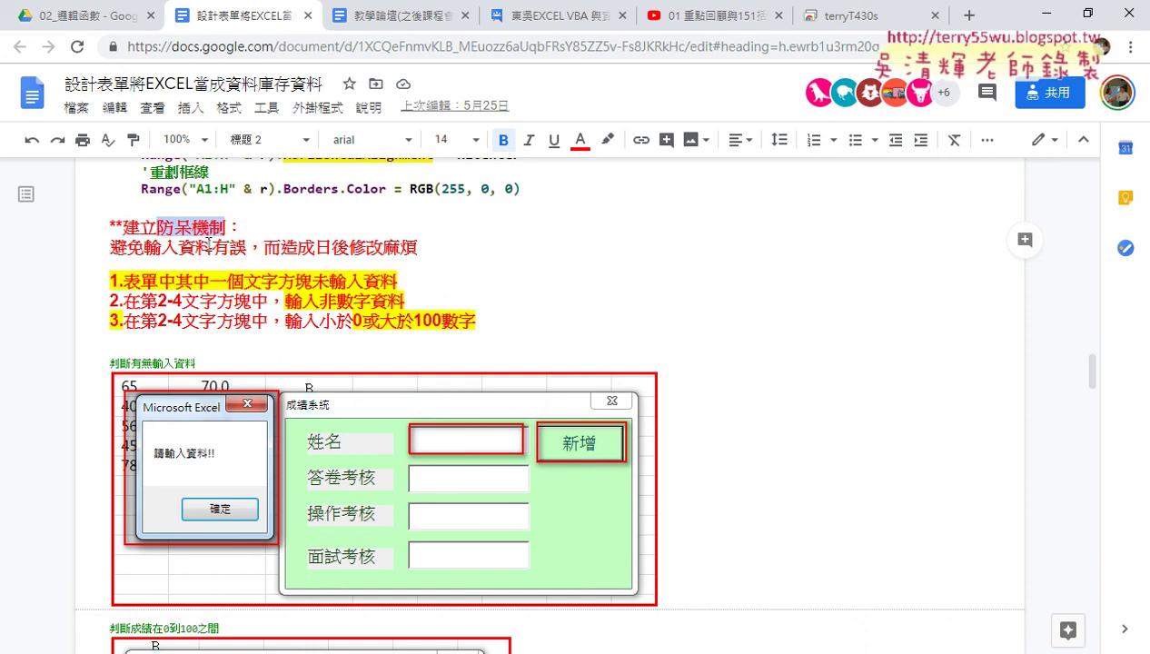
click(1048, 16)
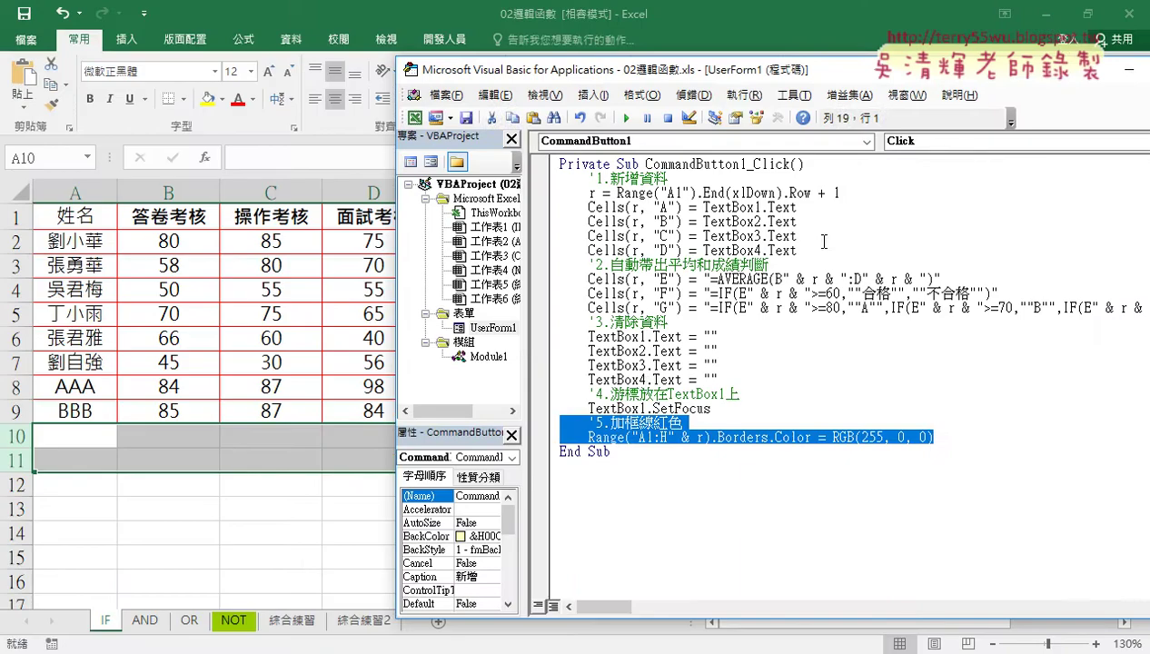
- Insert blank lines below the CommandButton1_Click Sub line, above the '1.新增資料 section
click(668, 422)
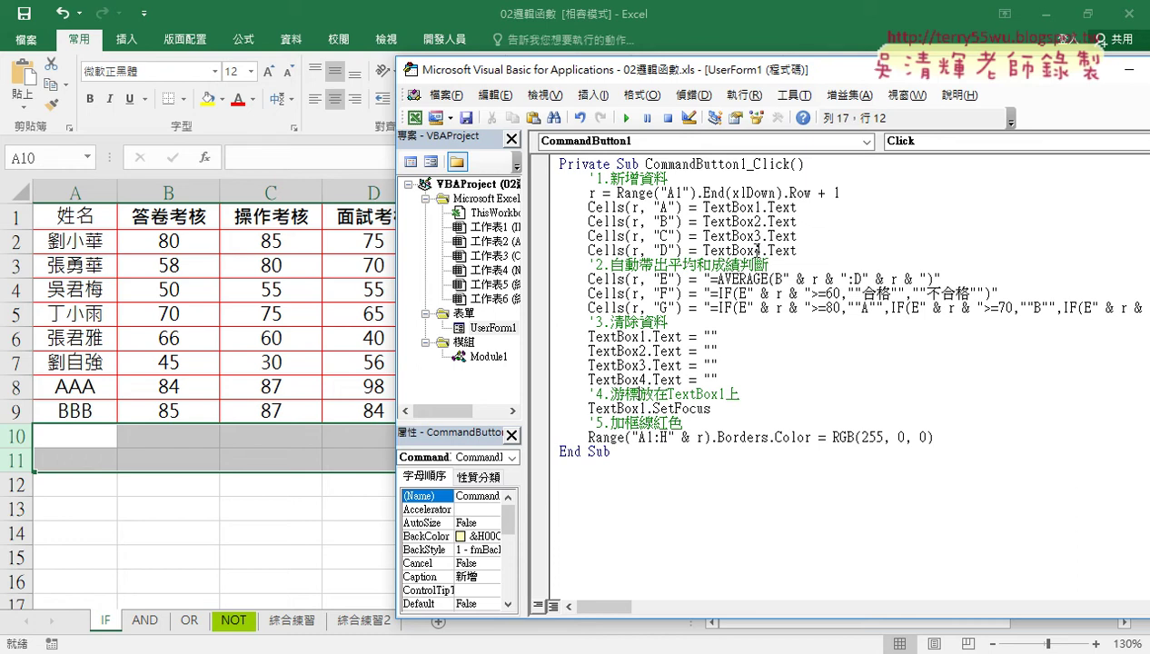
mouse_move(933, 437)
mouse_down()
mouse_move(589, 235)
mouse_move(559, 179)
mouse_up()
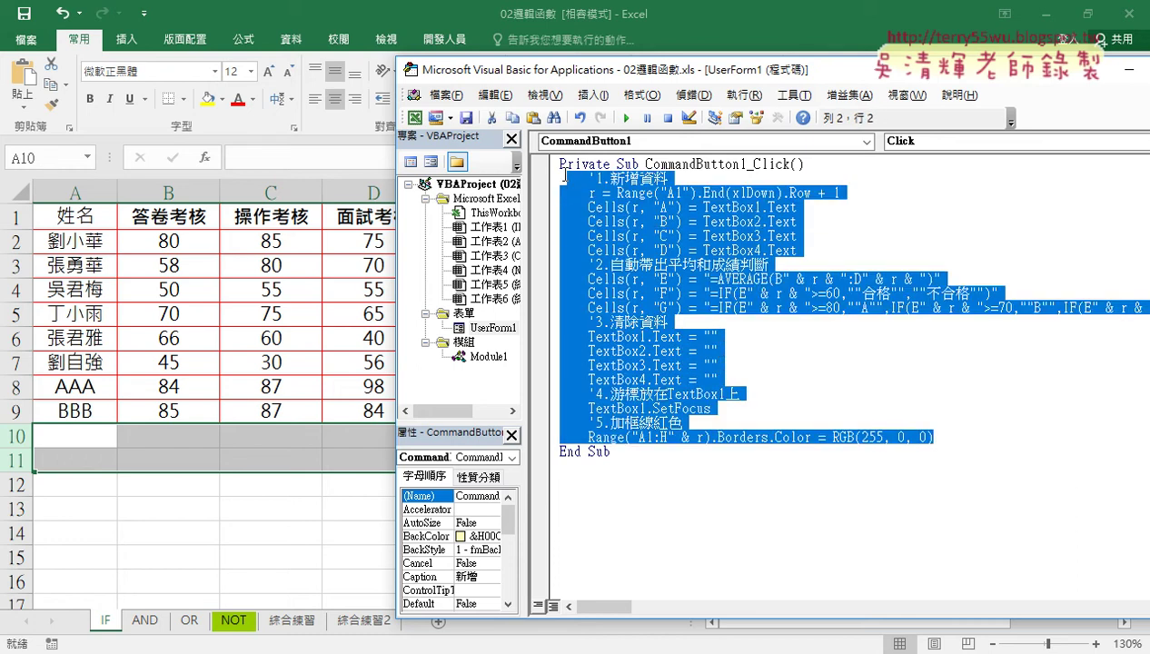
click(814, 165)
key(Return)
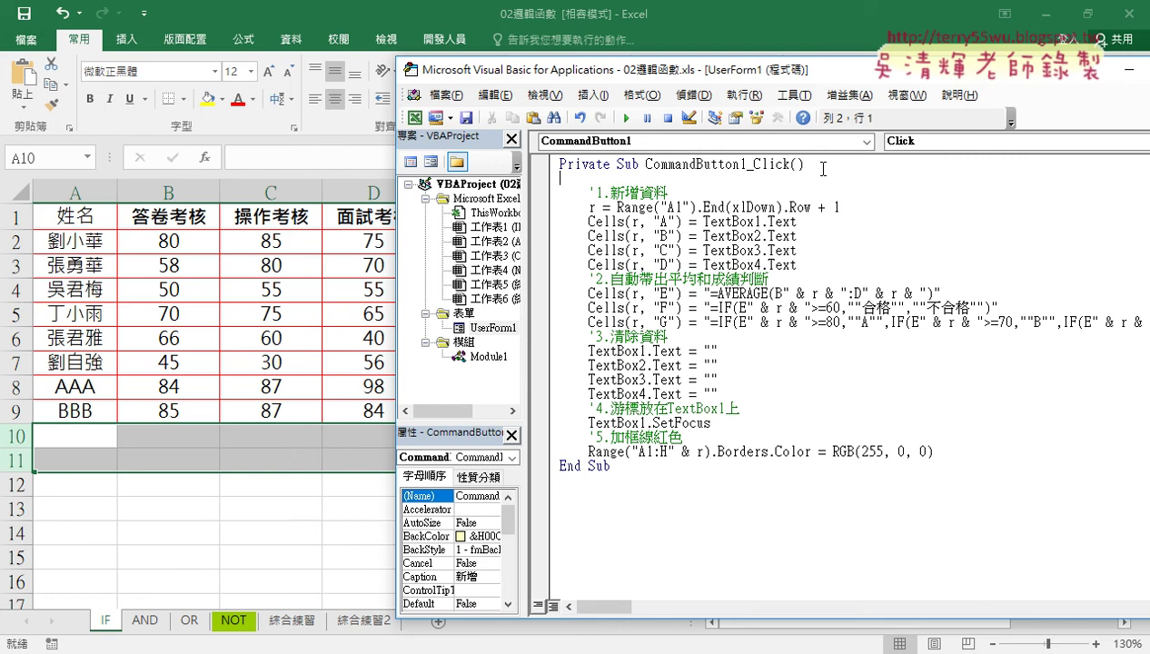
key(Tab)
key(Return)
key(Return)
key(Up)
key(Up)
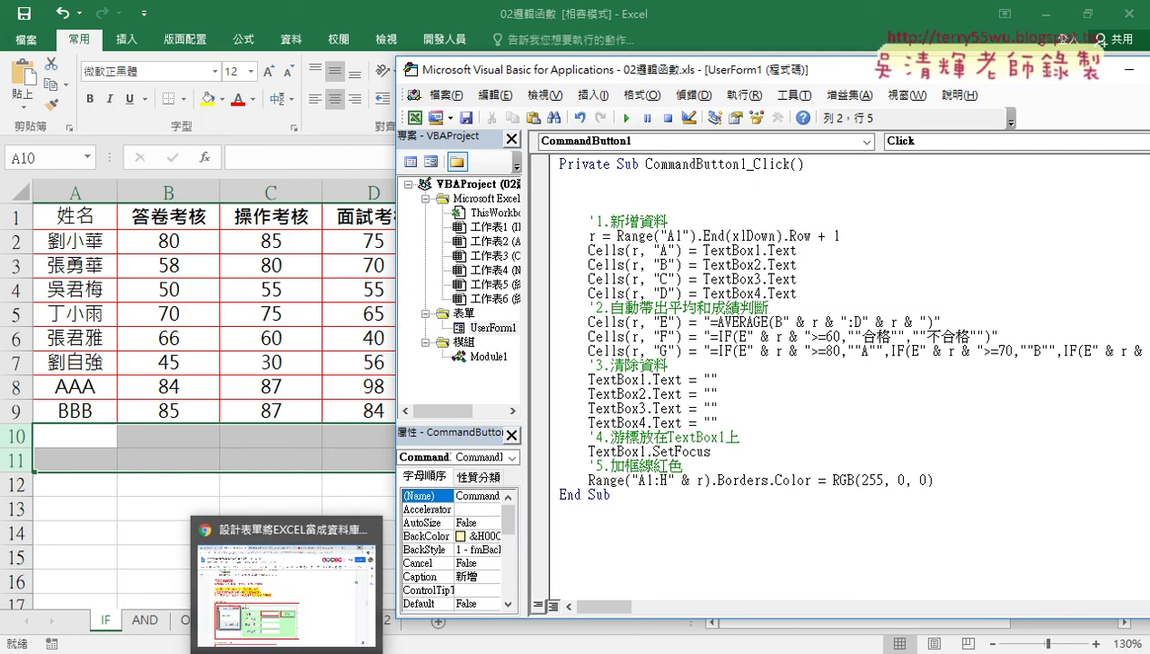
- Locate the CommandButton1_Click code in the notes and select the '1.判斷有無輸入資料(個別) heading
click(286, 548)
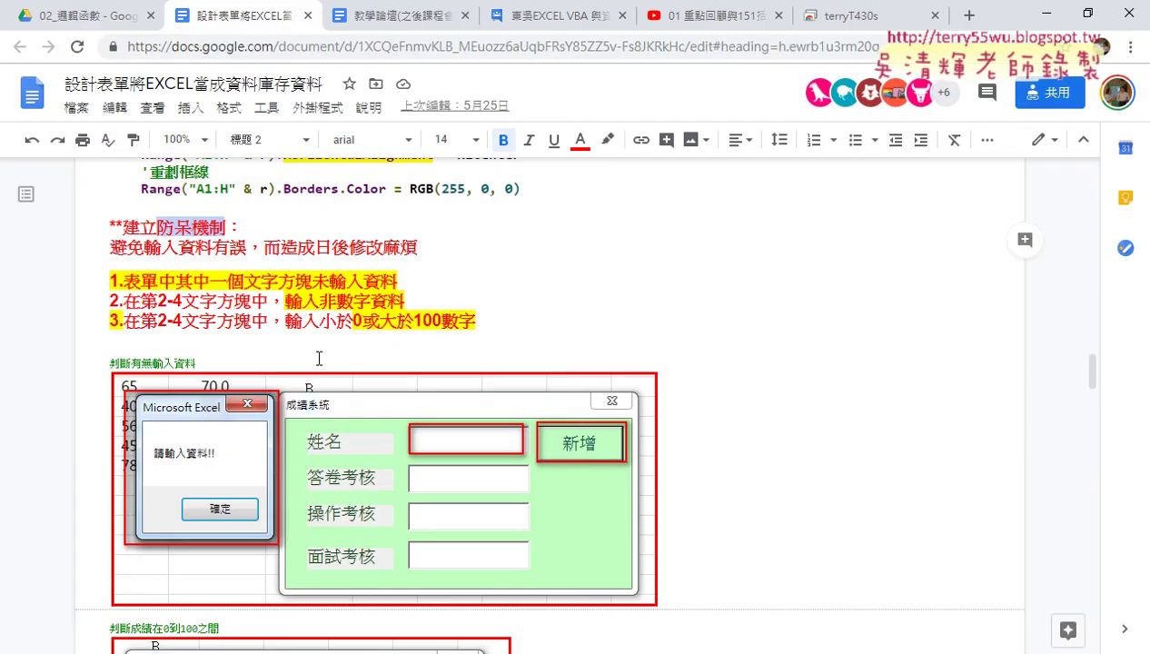
scroll(316, 357, down, 3)
scroll(316, 357, down, 5)
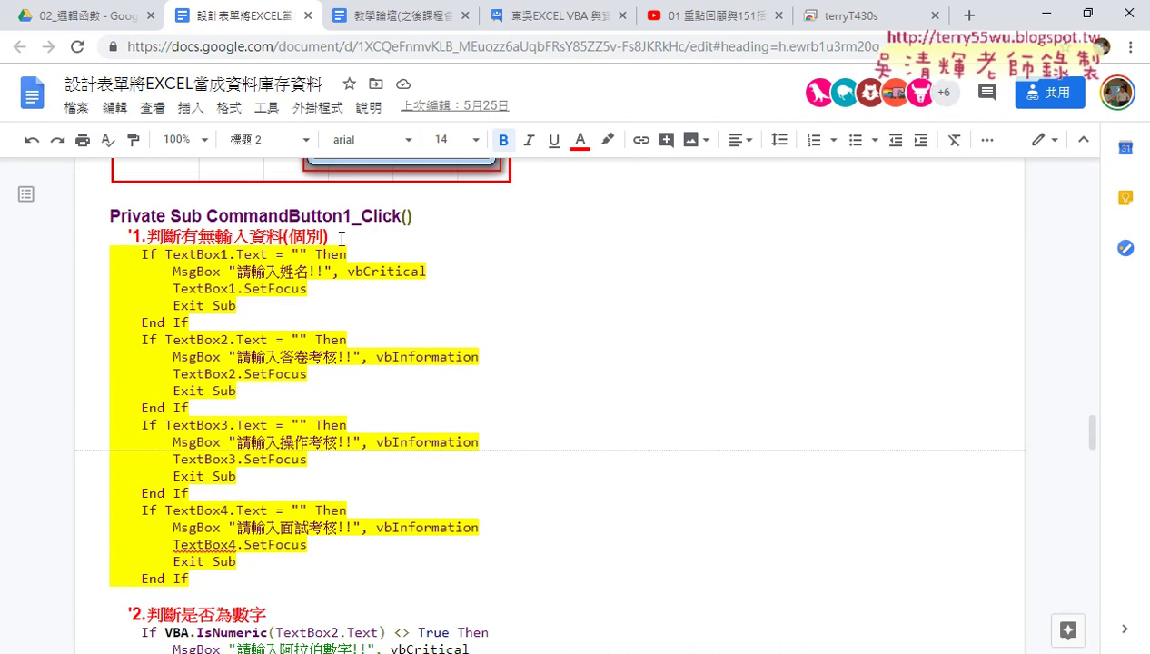
drag(340, 236, 91, 243)
key(ctrl+c)
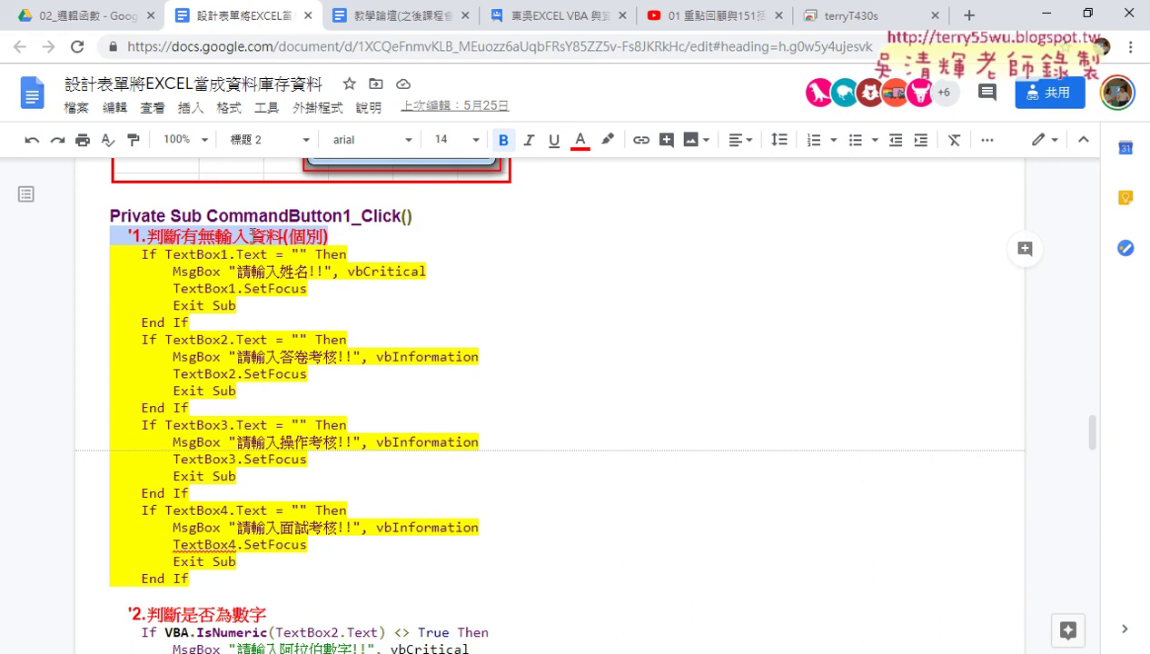
click(1044, 13)
- Paste the '1.判斷有無輸入資料(個別) comment on line 2 and open the UserForm1 design
drag(591, 179, 500, 182)
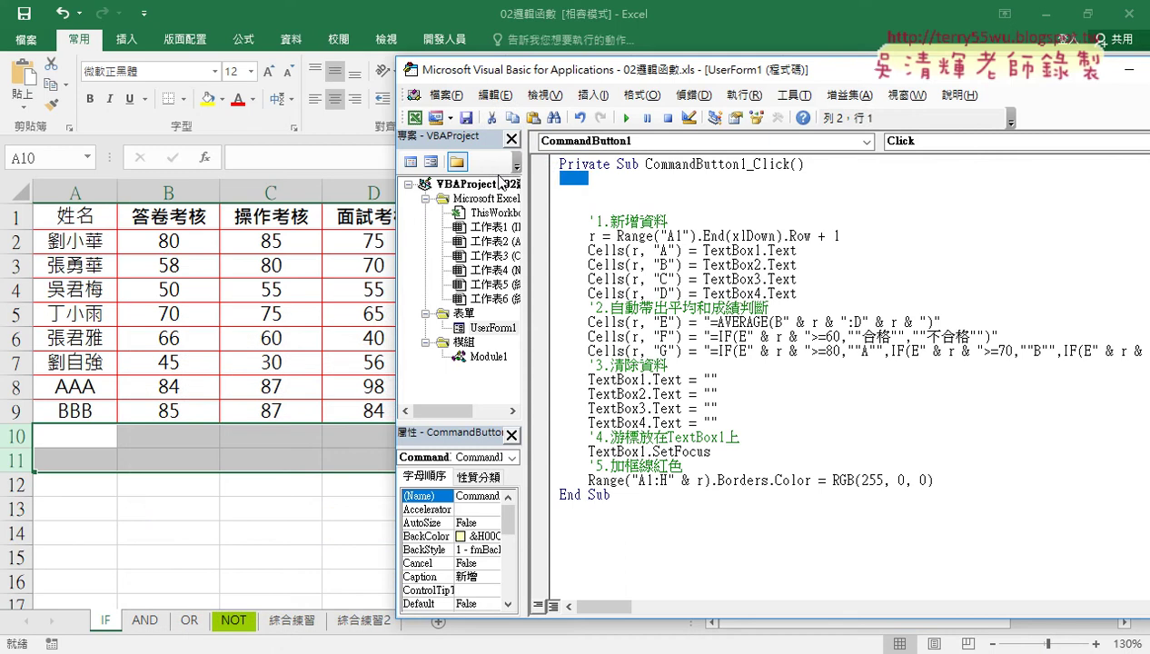
key(ctrl+v)
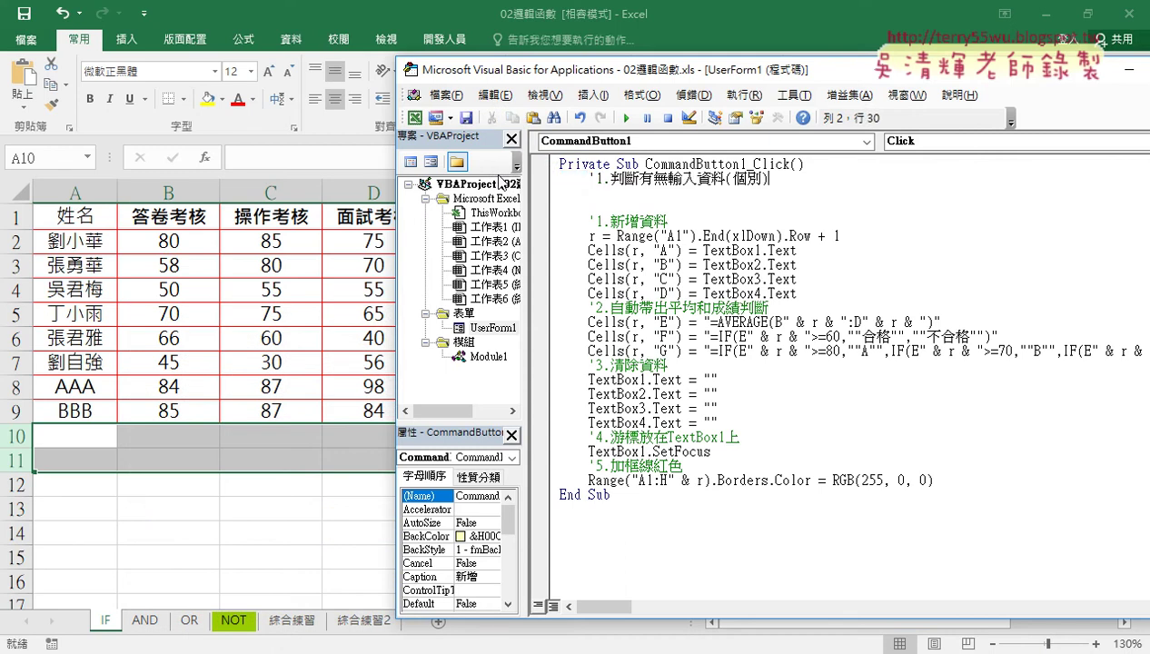
key(Return)
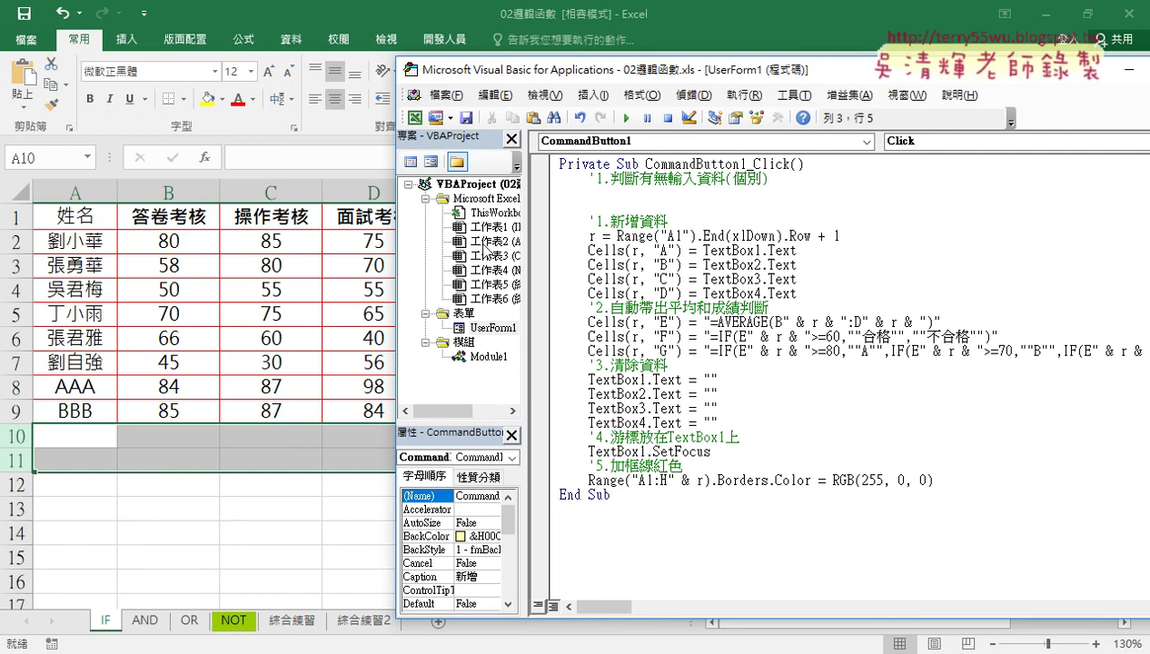
double_click(491, 332)
click(737, 202)
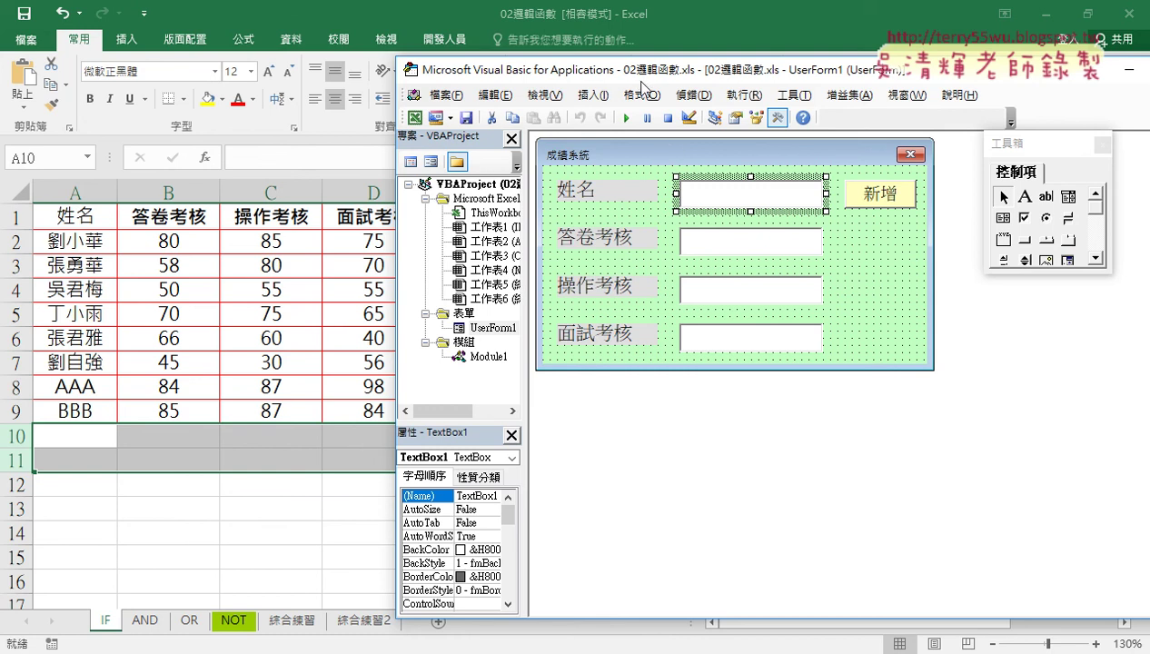
- Move the VBA editor window further left, keeping the 成績系統 form design visible
drag(636, 78, 525, 72)
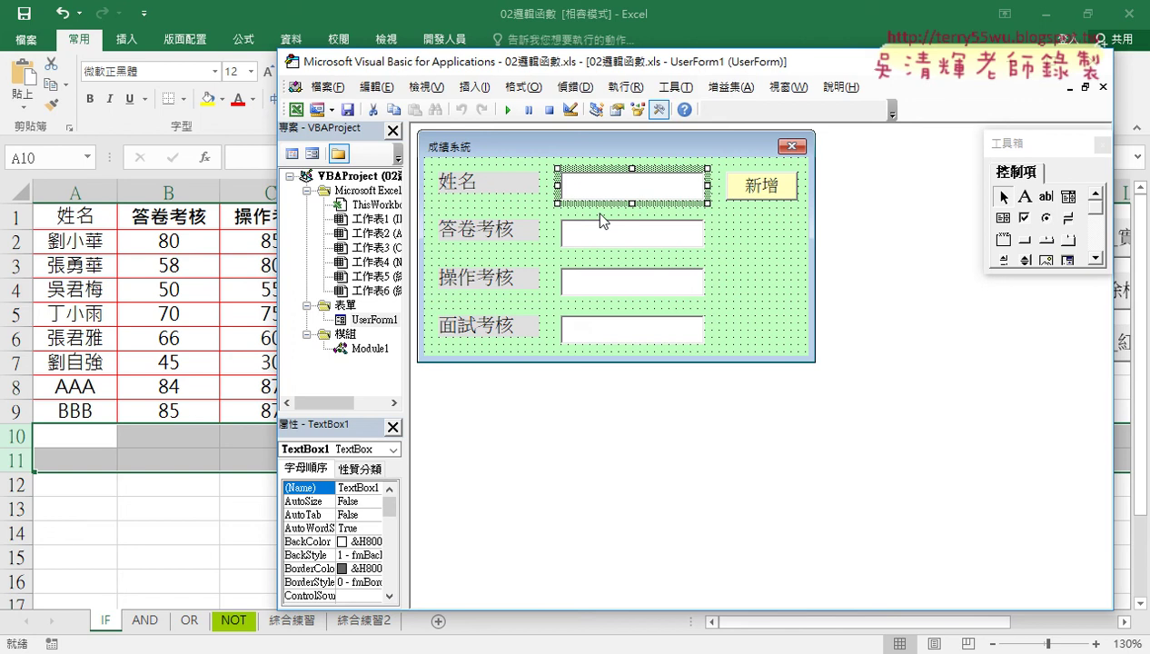
- Under the comment, add an If TextBox1.Text = "" Then … End If block with an indented empty line
double_click(755, 189)
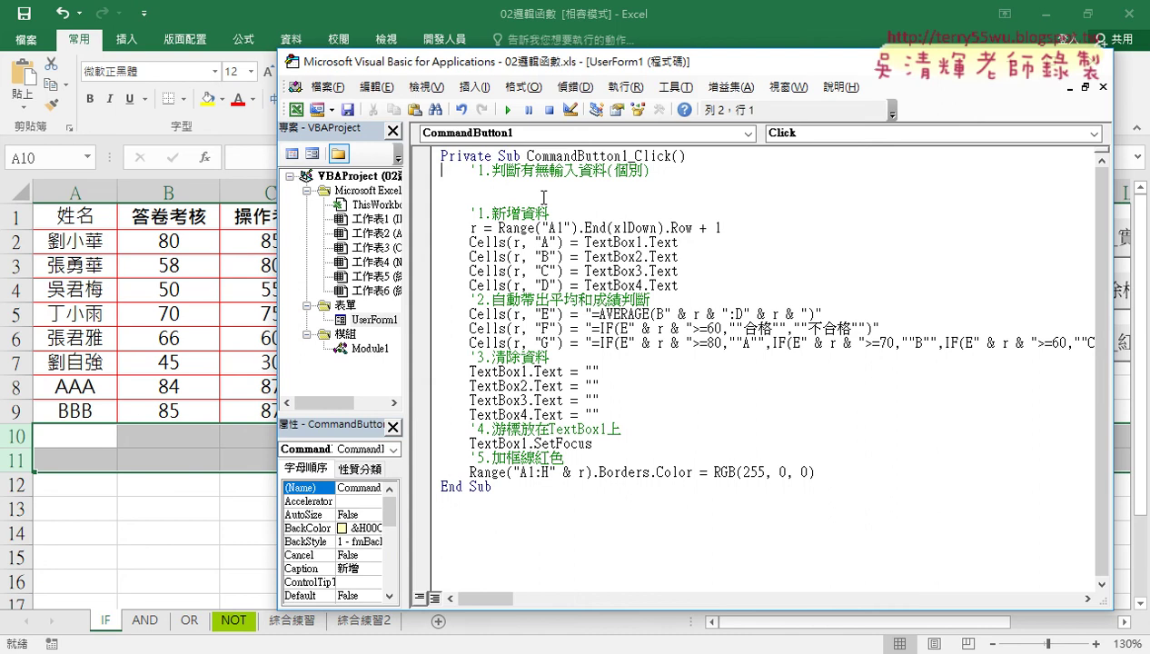
key(Down)
text(ㄈㄞ)
key(Escape)
text(if )
text(tex)
text(tbox)
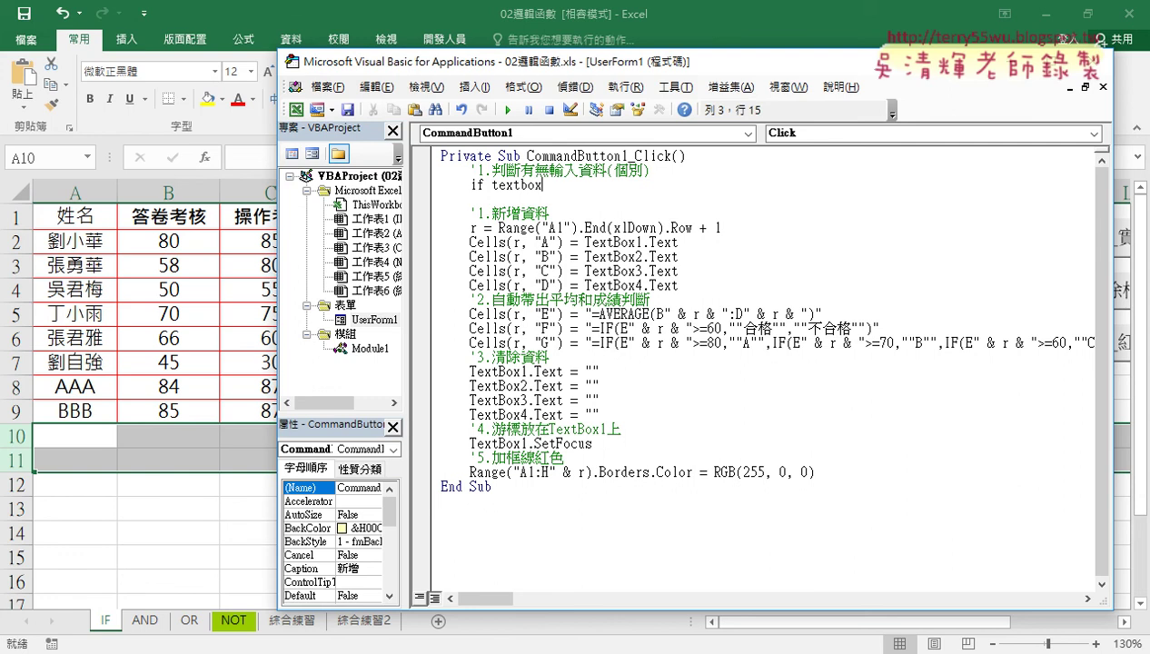
text(1.)
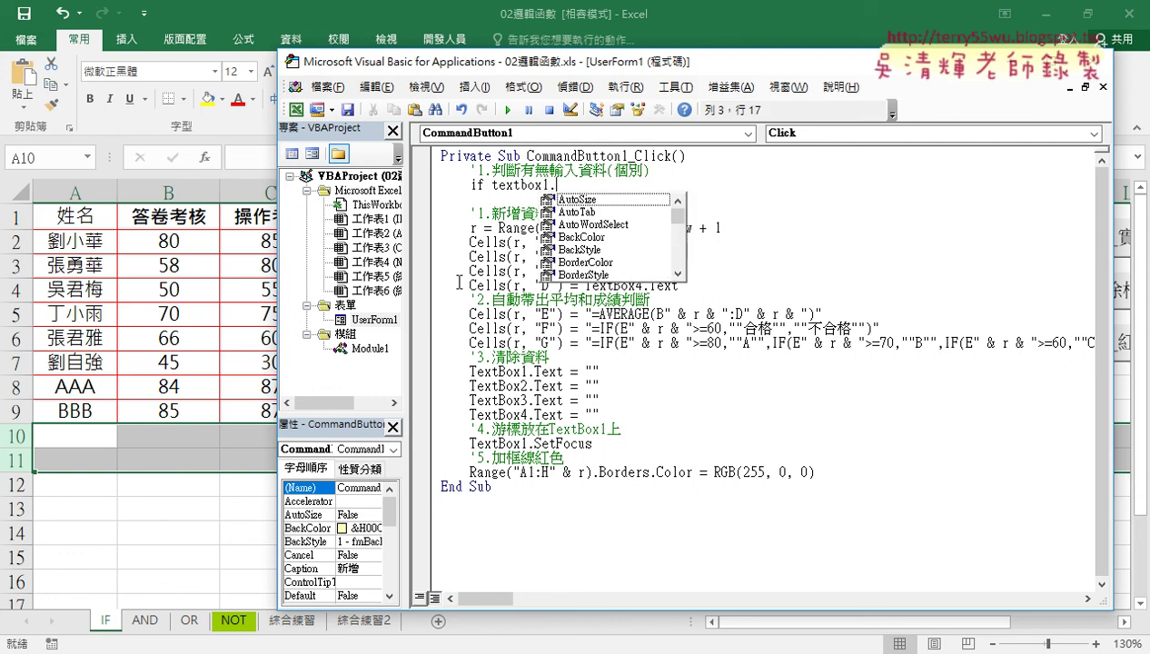
text(text)
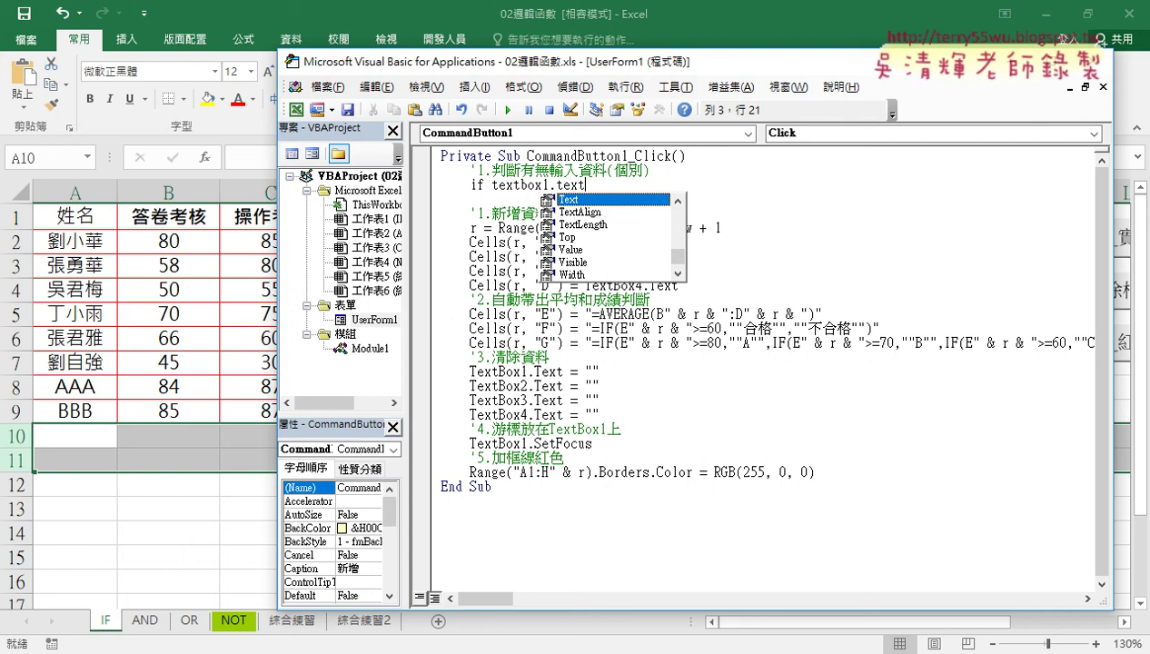
text(=)
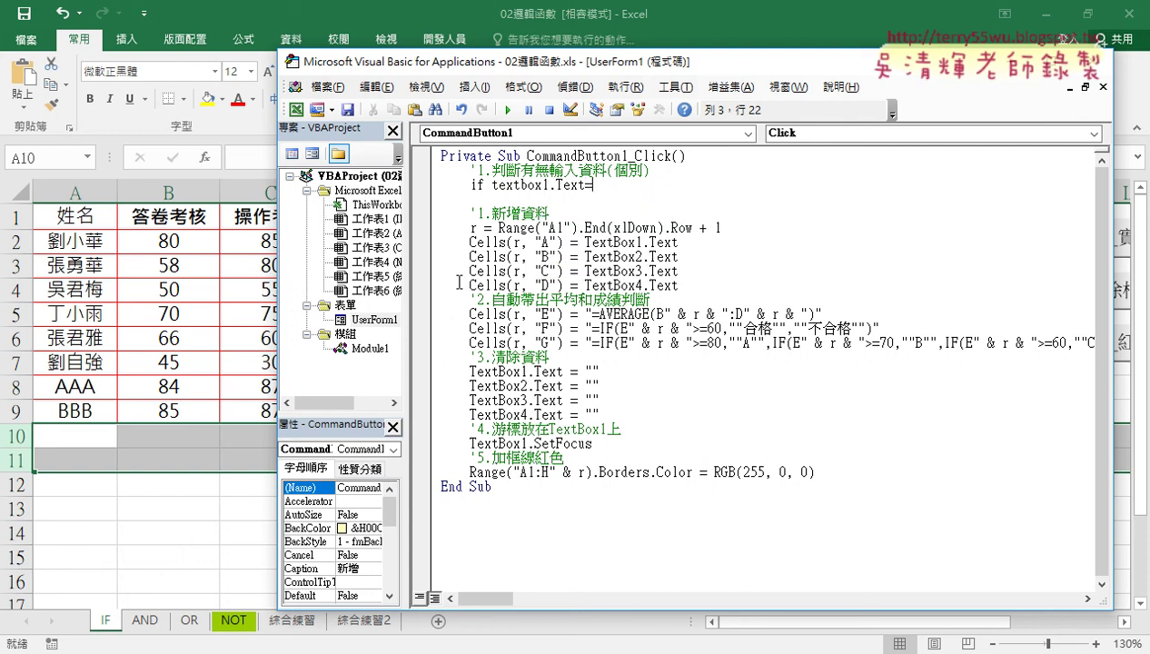
text("")
text( th)
text(en)
key(Return)
key(Return)
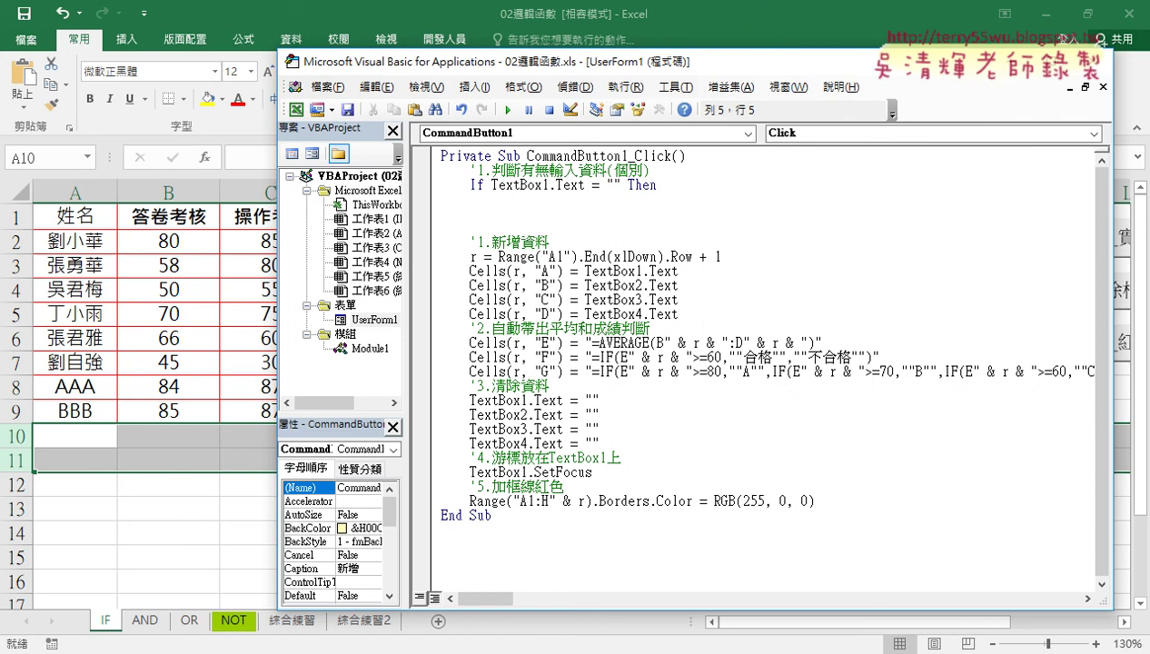
text(end i)
text(f)
key(Up)
key(Tab)
- Type msgbox "" inside the If block, leaving the caret between the quotes
drag(491, 185, 615, 185)
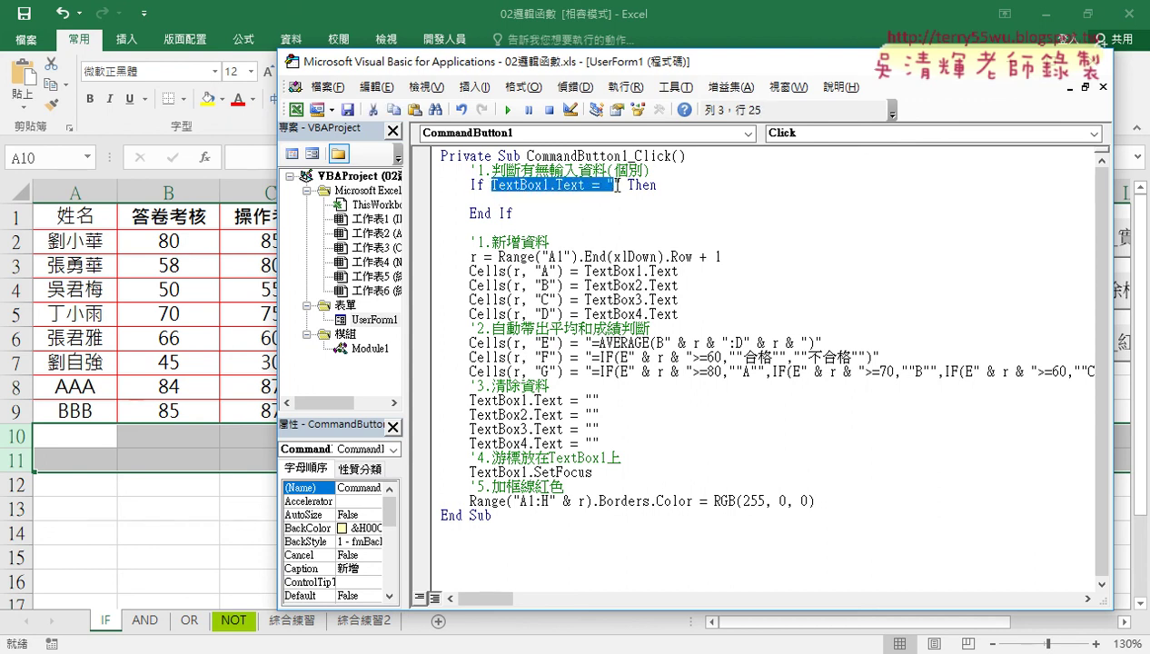
click(601, 198)
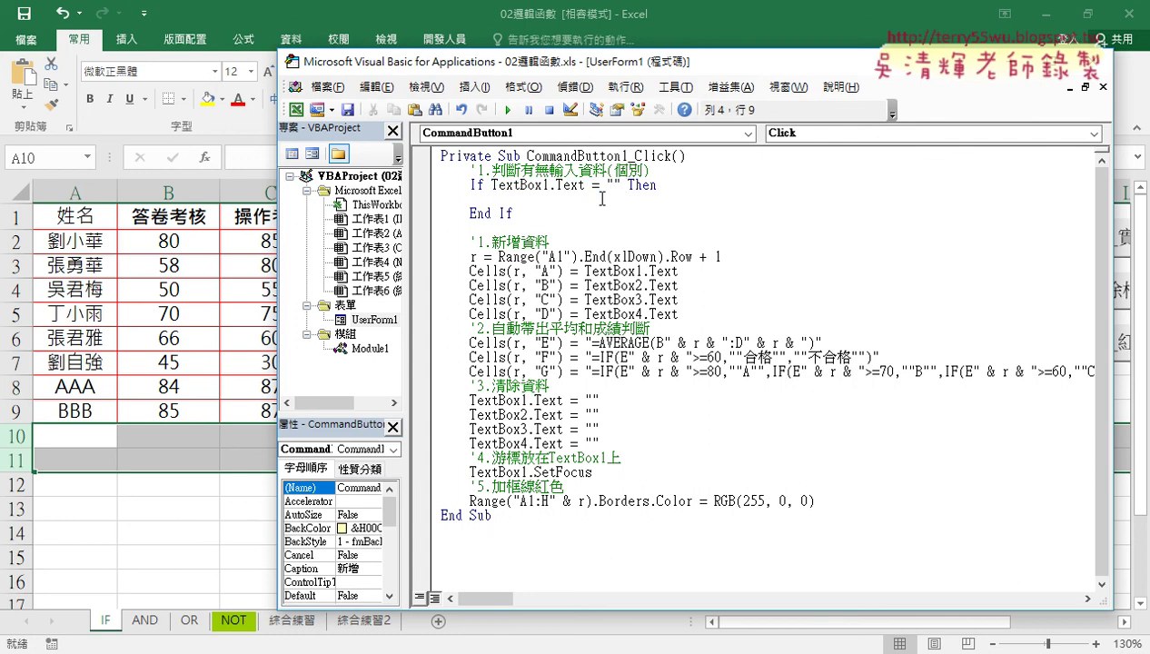
text(ms)
text(g)
text(bo)
text(x)
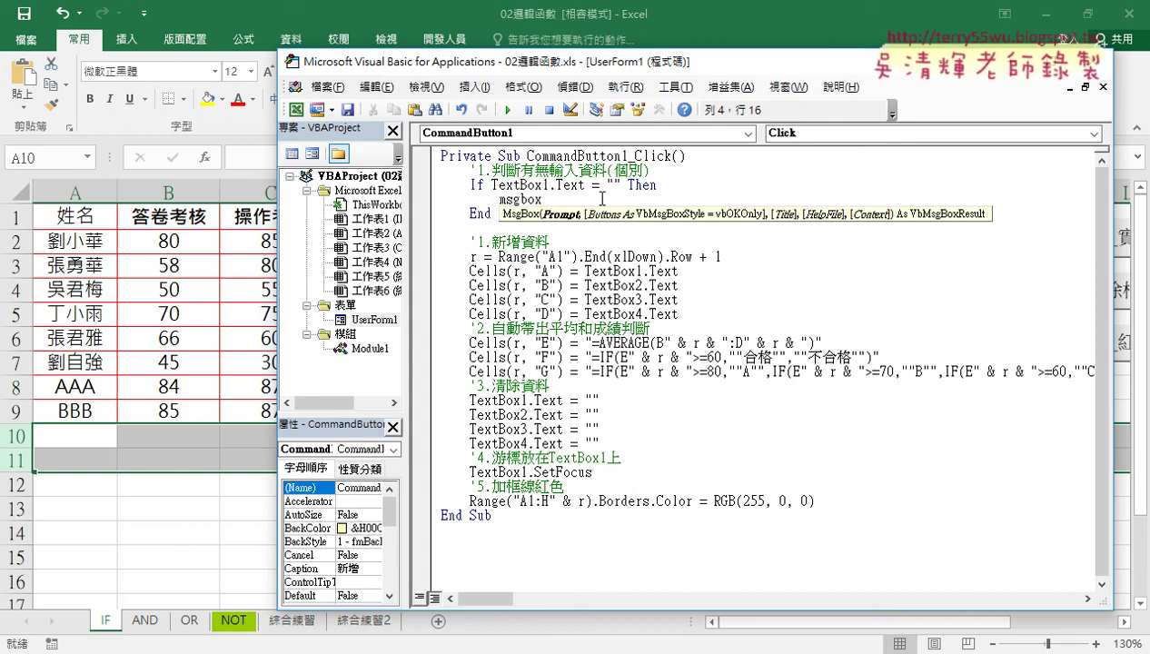
text( "")
key(Left)
- Copy the MsgBox, TextBox1.SetFocus and Exit Sub lines from the Google Docs notes
click(262, 602)
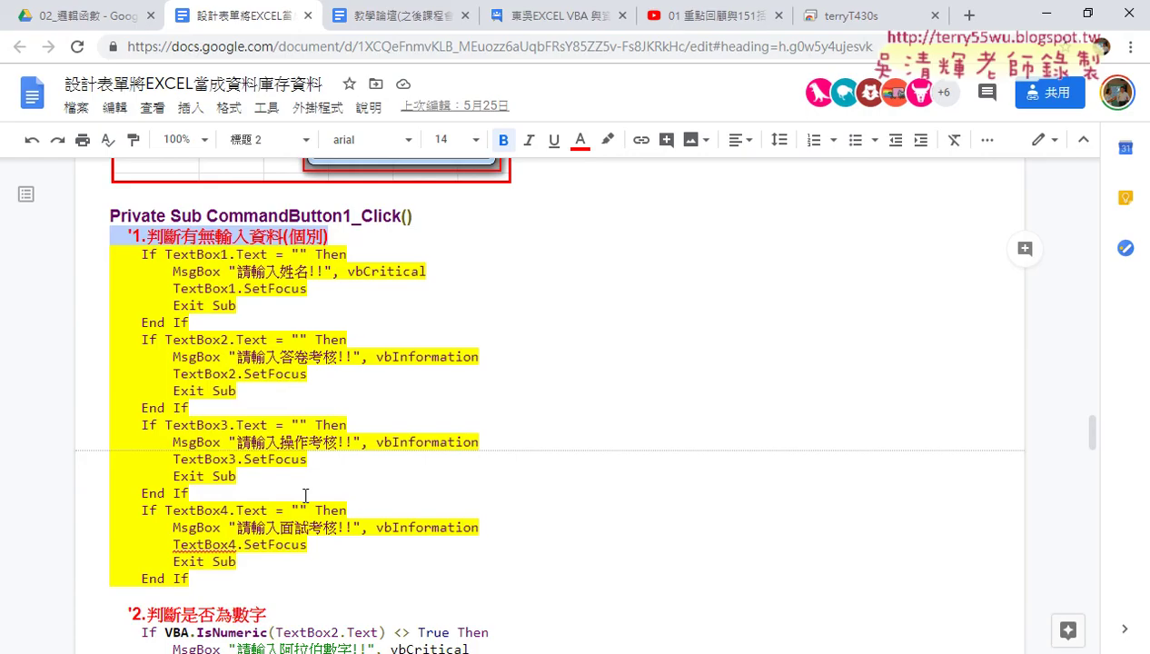
mouse_move(229, 271)
mouse_down()
mouse_move(327, 271)
mouse_move(431, 308)
mouse_up()
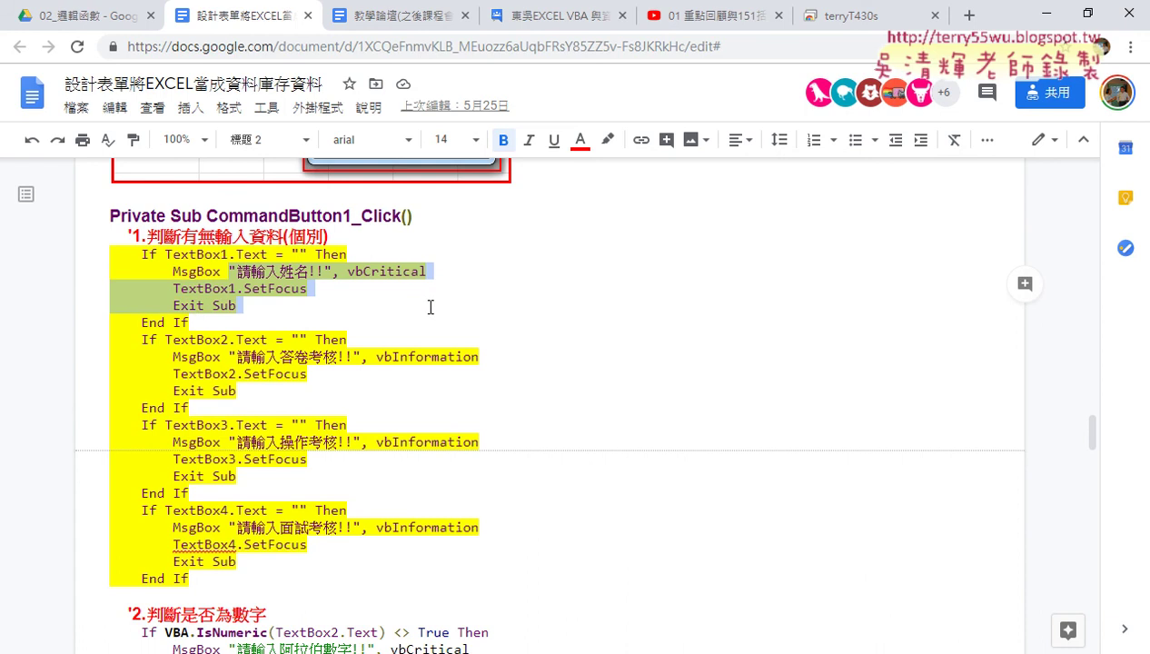
drag(430, 307, 430, 309)
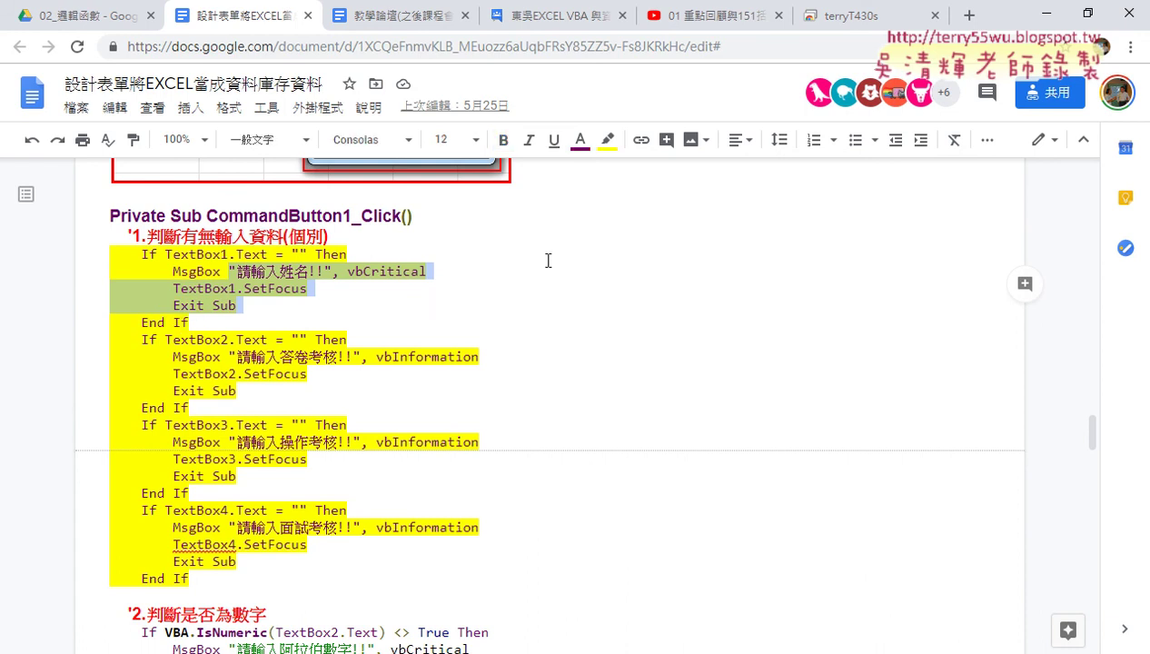
click(1047, 13)
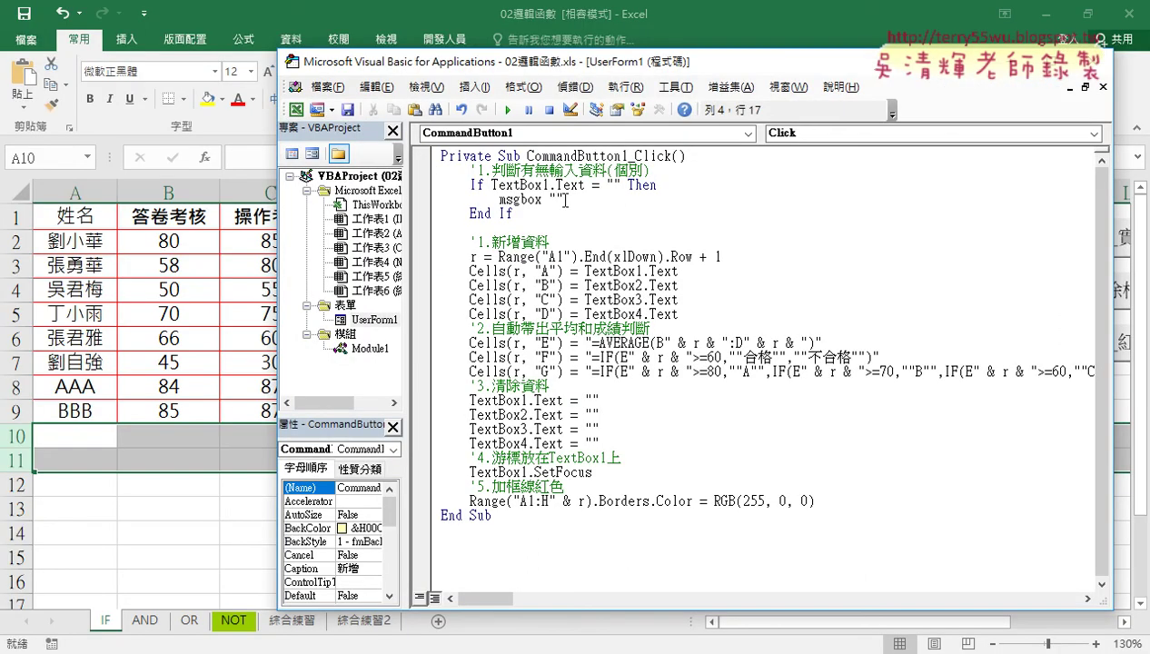
- Paste the copied lines over the msgbox placeholder and remove the blank line before End If
drag(565, 201, 499, 199)
text(MsgBox "請輸入姓名!!", vbCritical         TextBox1.SetFocus         Exit Sub)
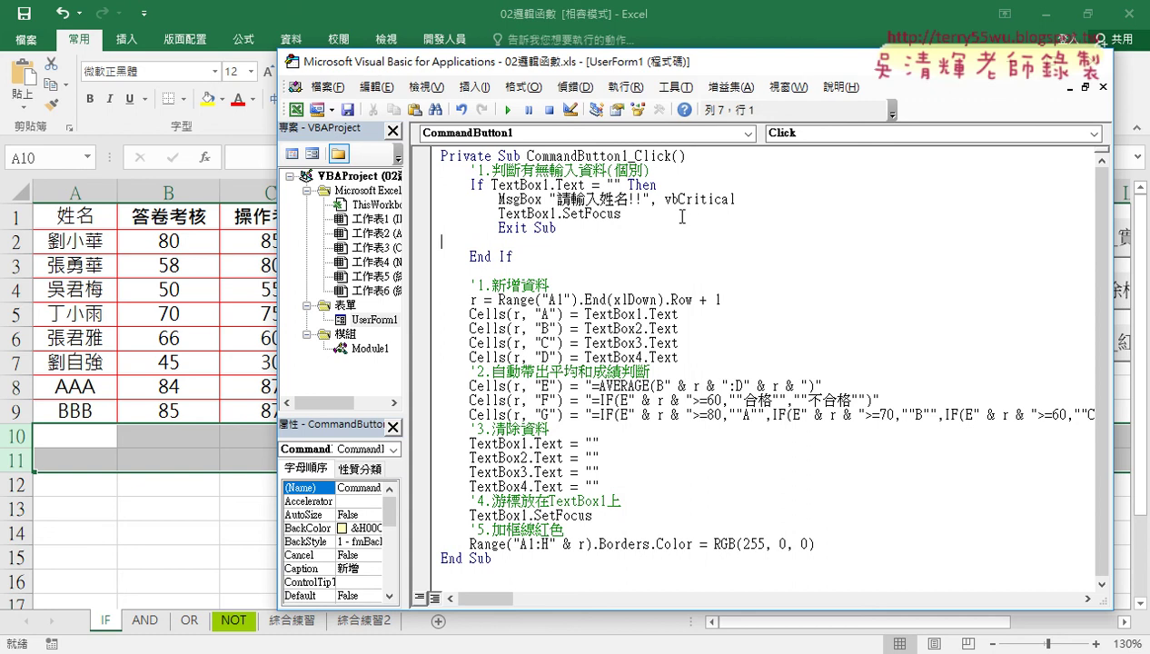
click(592, 230)
key(Delete)
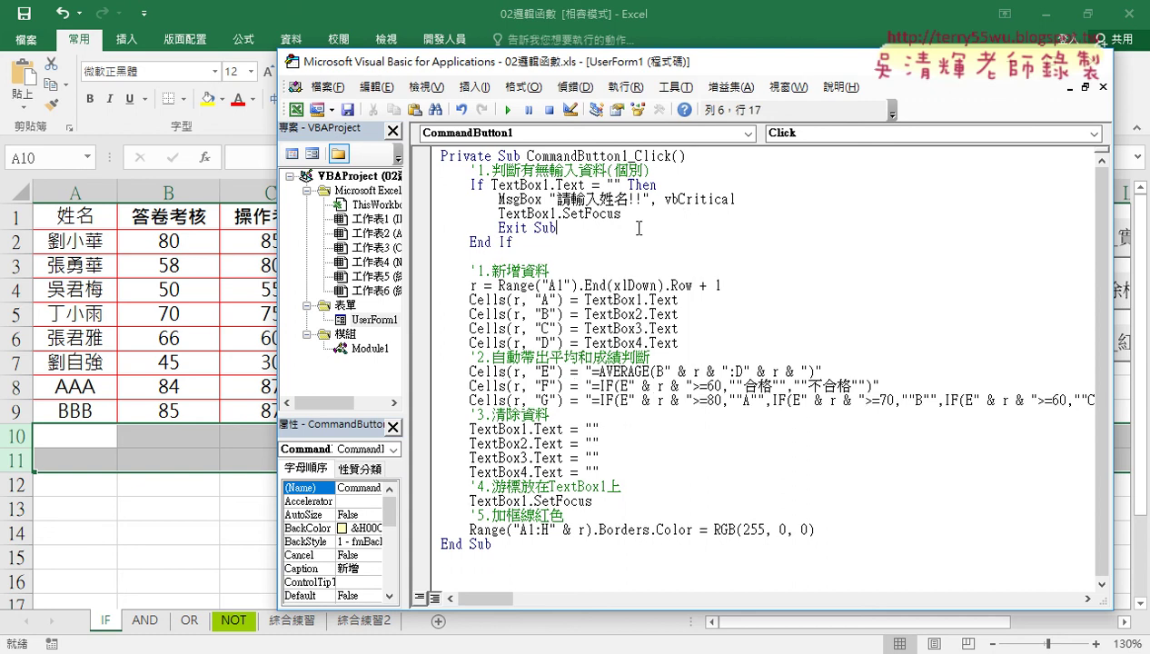
- Re-enter vbCritical from IntelliSense after the 請輸入姓名!! message and start a fresh SetFocus line
drag(651, 199, 738, 199)
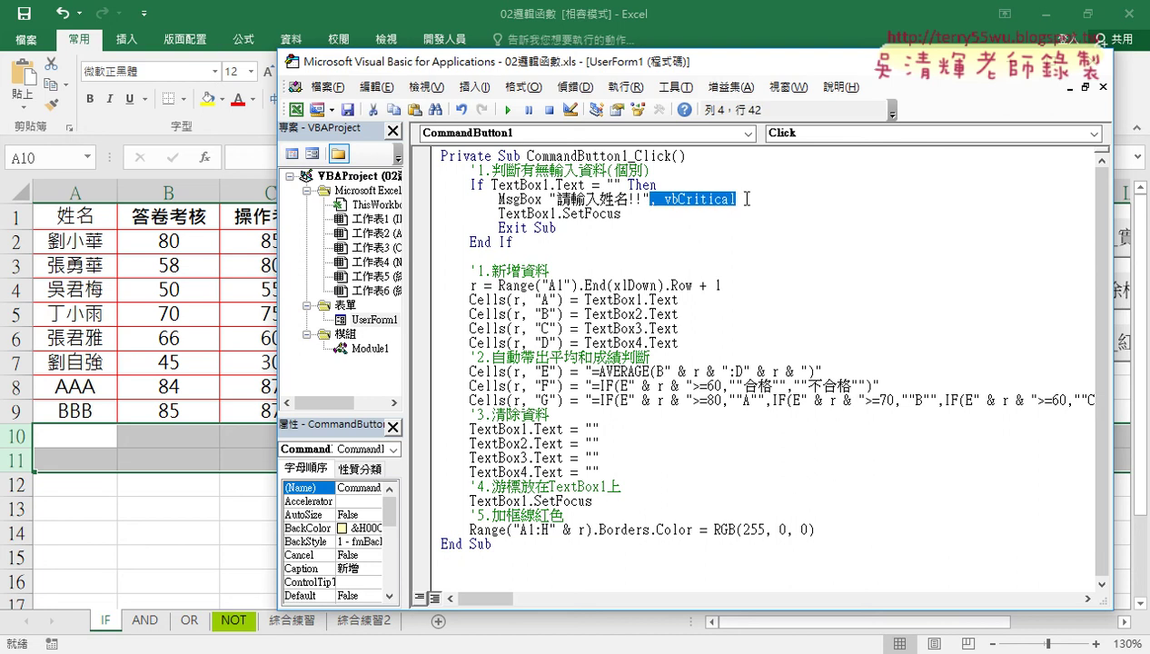
text(,)
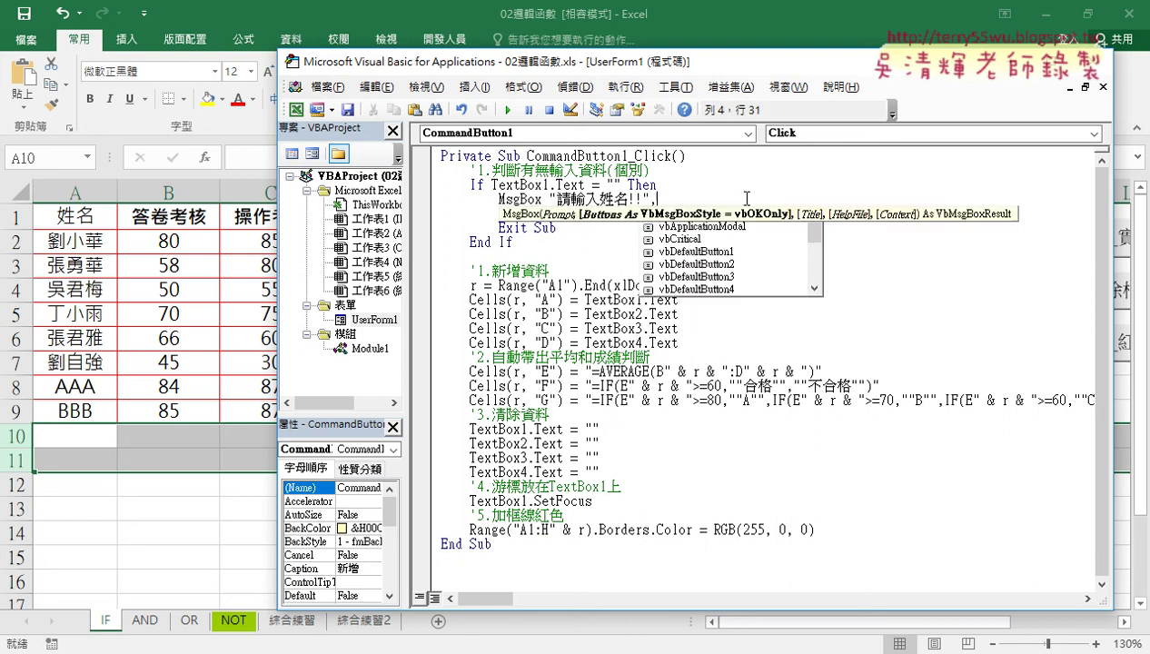
key(Down)
key(Down)
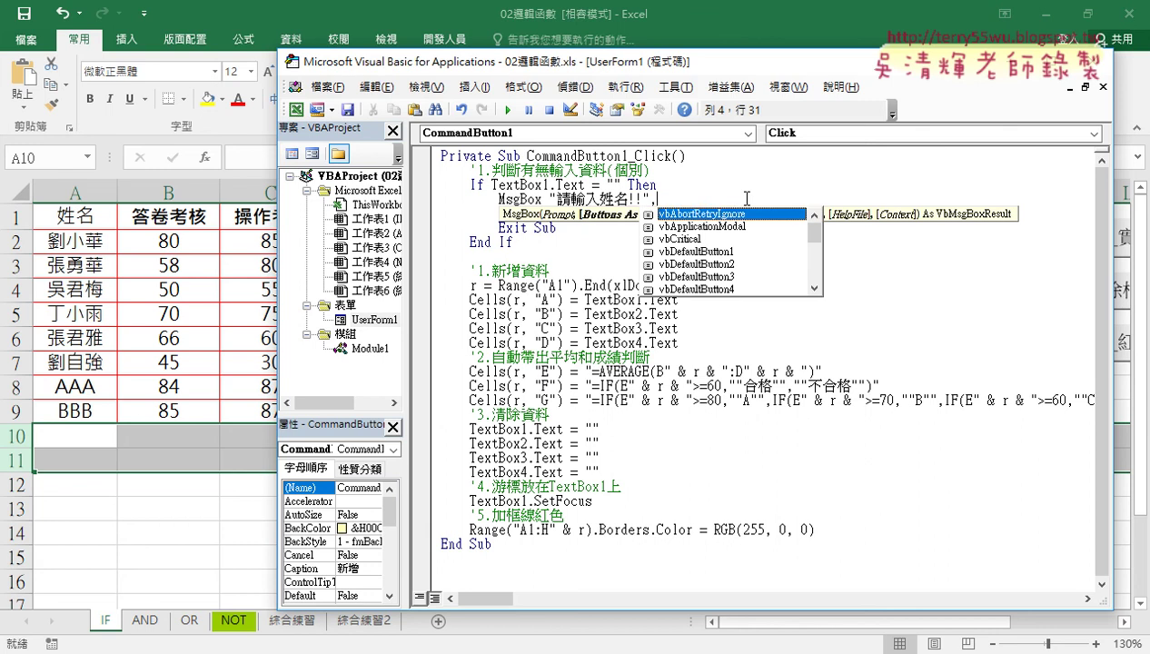
key(Down)
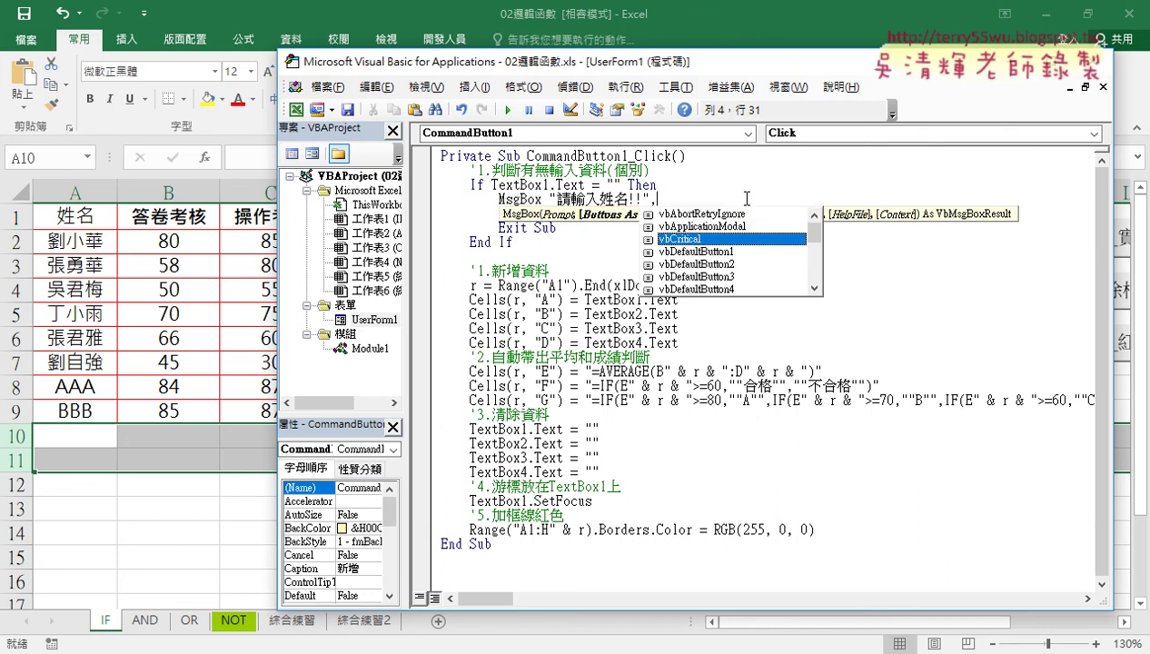
key(space)
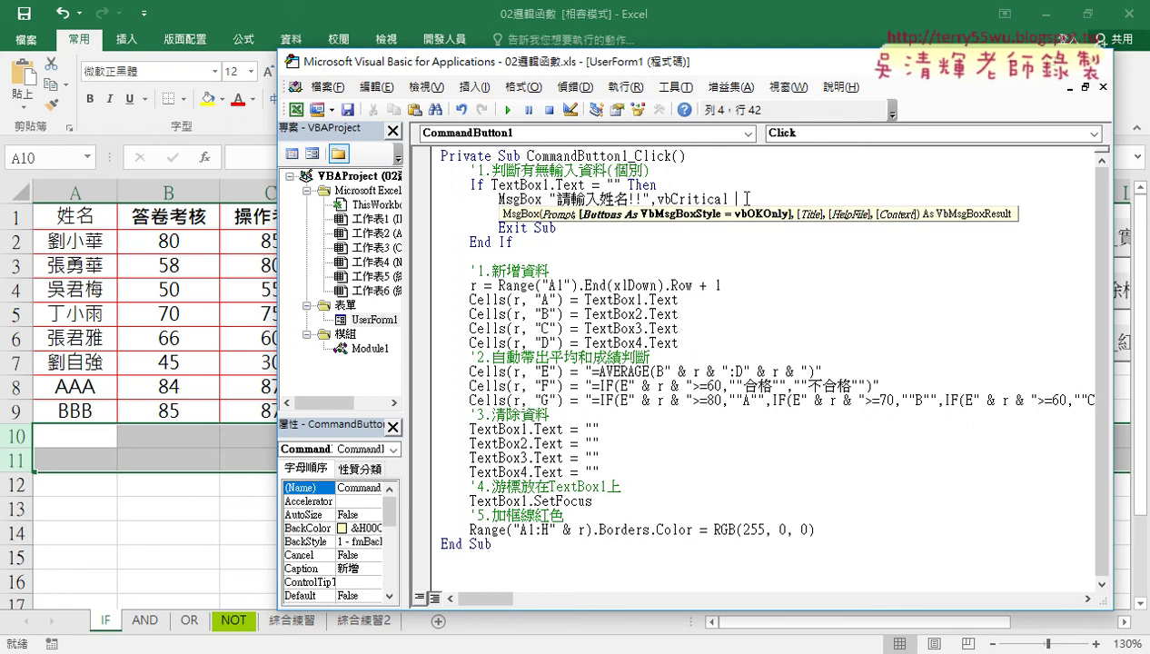
drag(730, 198, 650, 200)
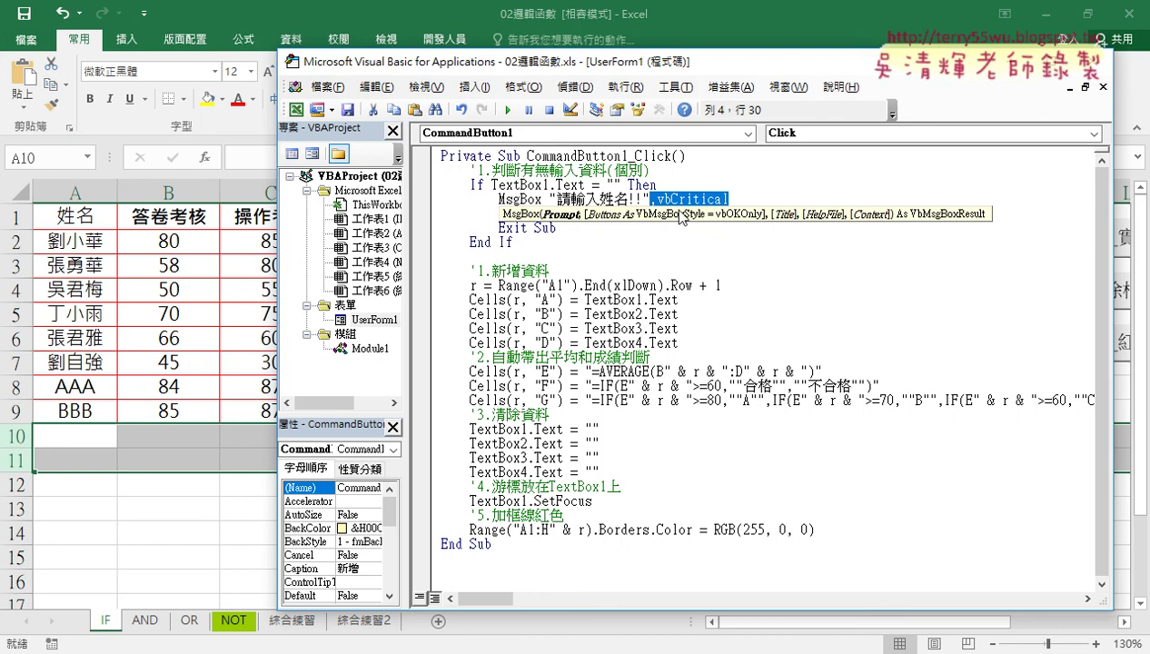
key(End)
key(Return)
- Retype TextBox1.SetFocus and annotate how Exit Sub skips the row-adding code
text(TextBox1.SetFocus)
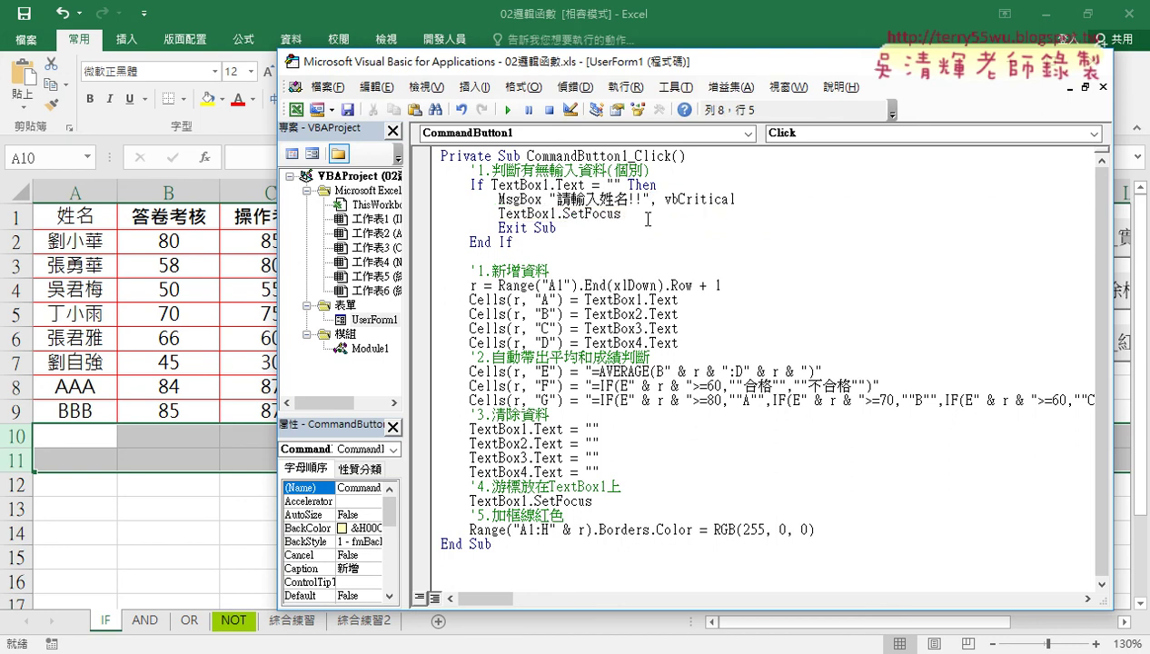
drag(621, 214, 498, 215)
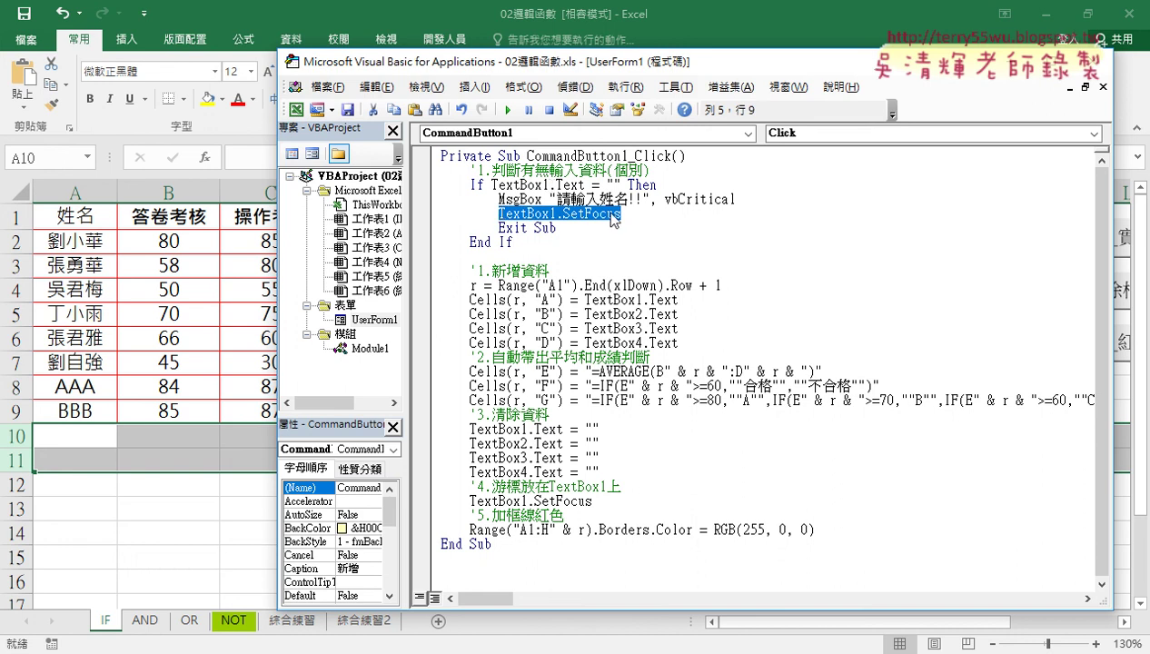
drag(556, 228, 498, 228)
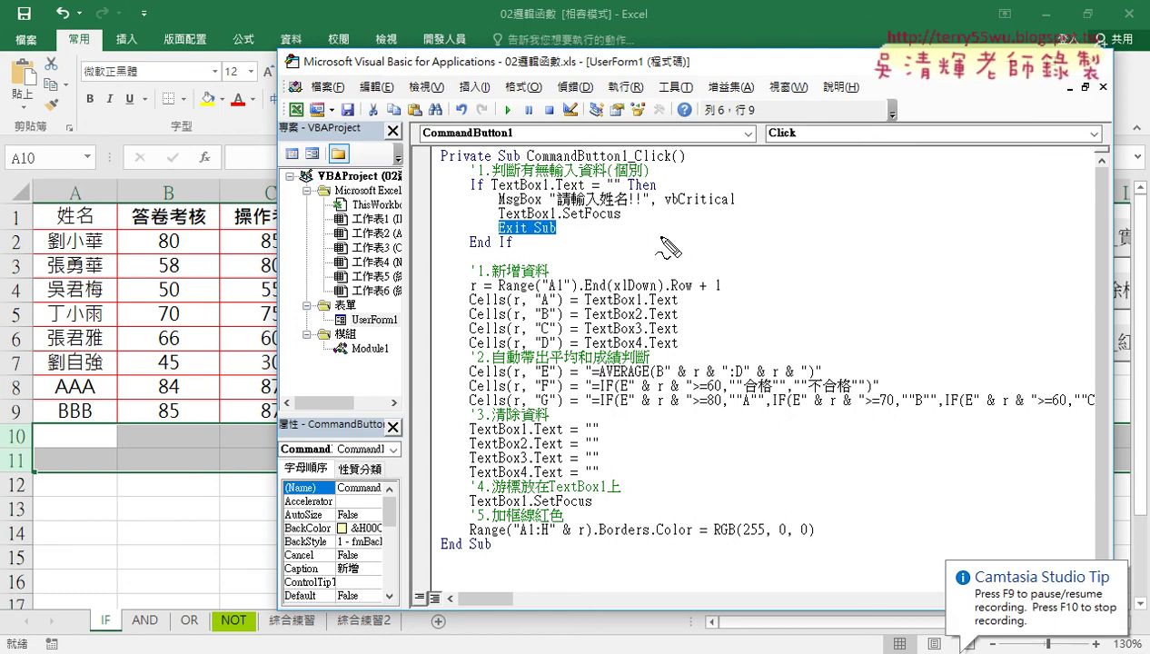
drag(481, 222, 440, 556)
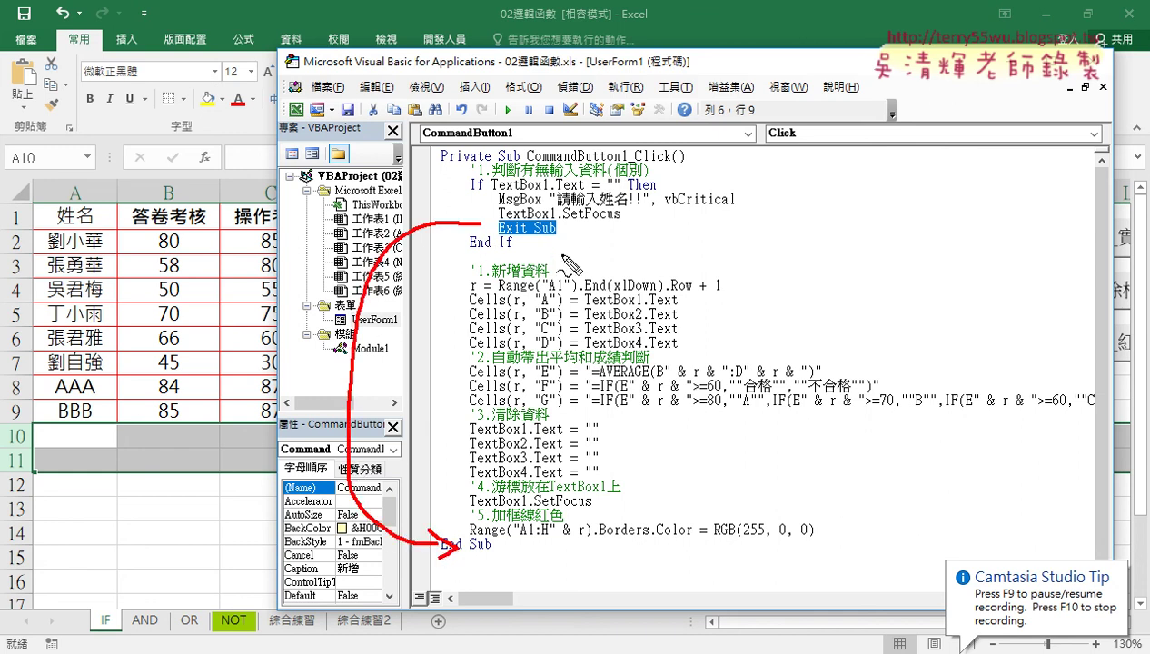
drag(578, 271, 522, 338)
drag(525, 279, 601, 356)
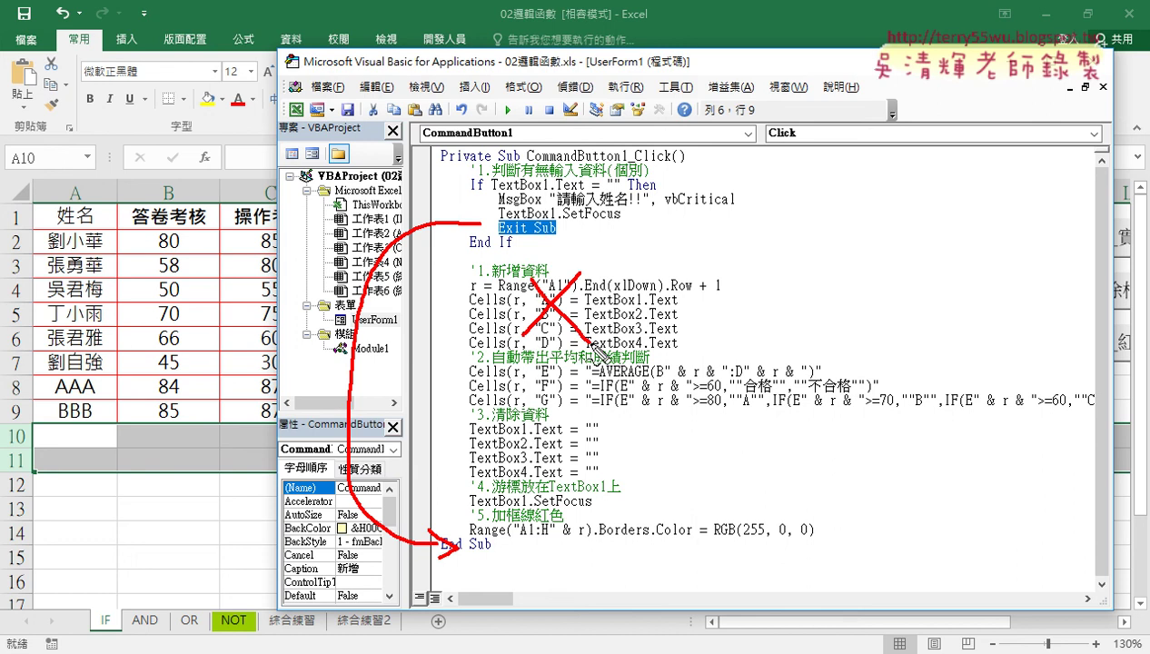
mouse_move(556, 242)
mouse_down()
mouse_move(493, 227)
mouse_move(558, 252)
mouse_up()
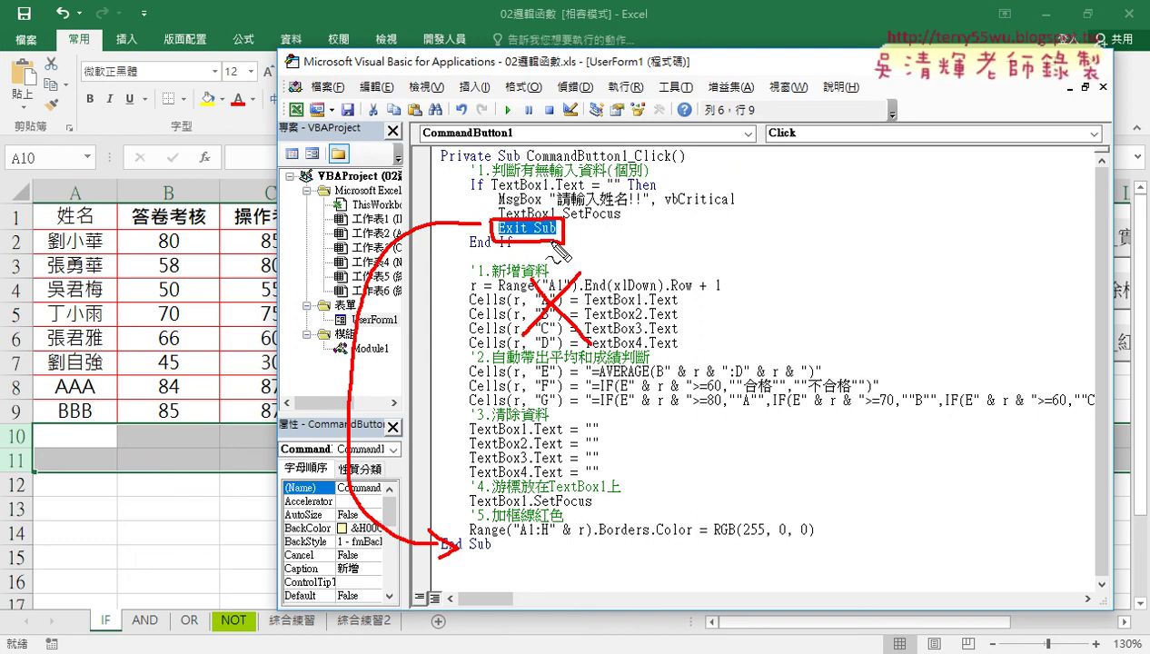
key(Escape)
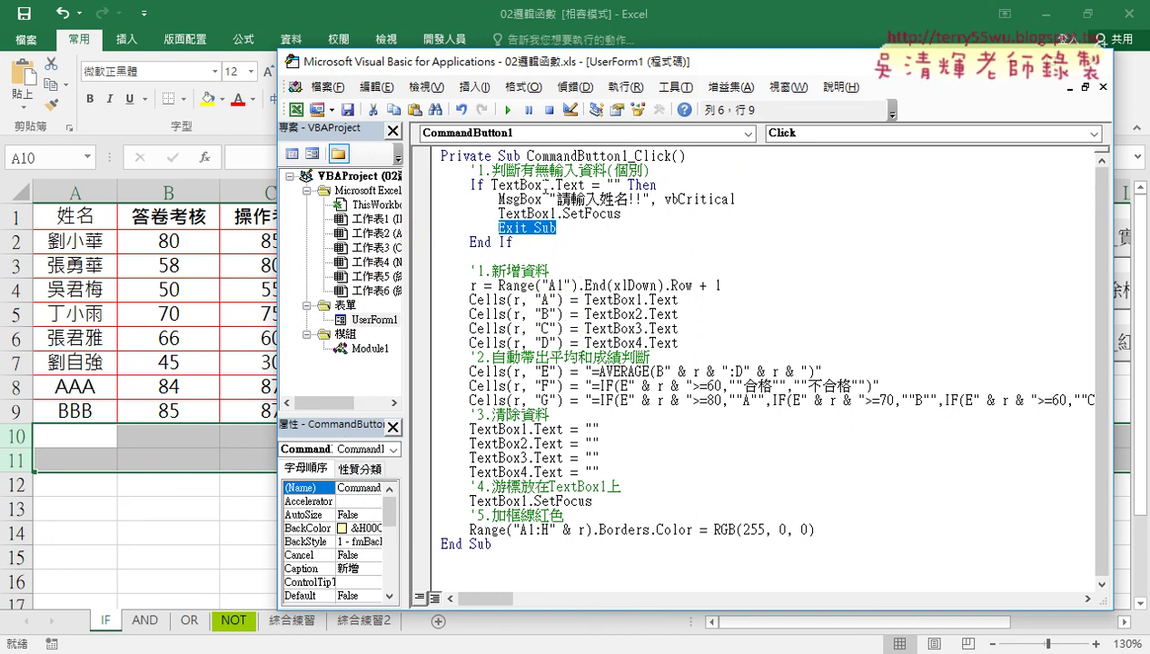
- Copy the whole TextBox1 If…End If block and switch to the Google Docs notes
drag(516, 241, 425, 183)
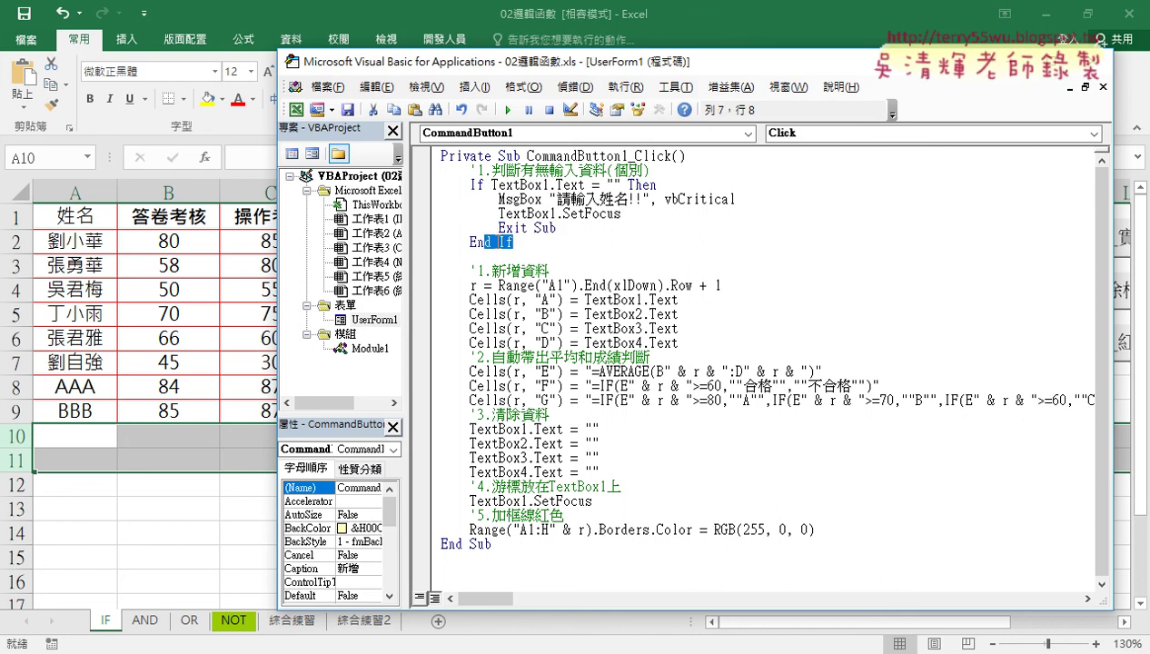
right_click(502, 225)
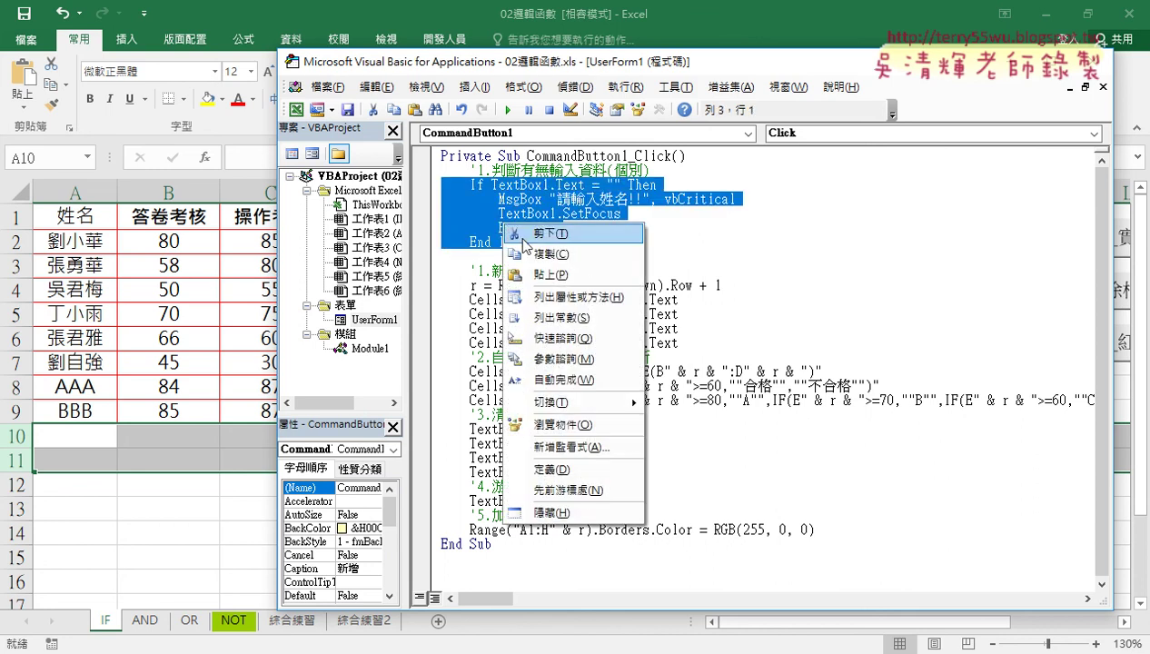
click(536, 254)
key(alt+Tab)
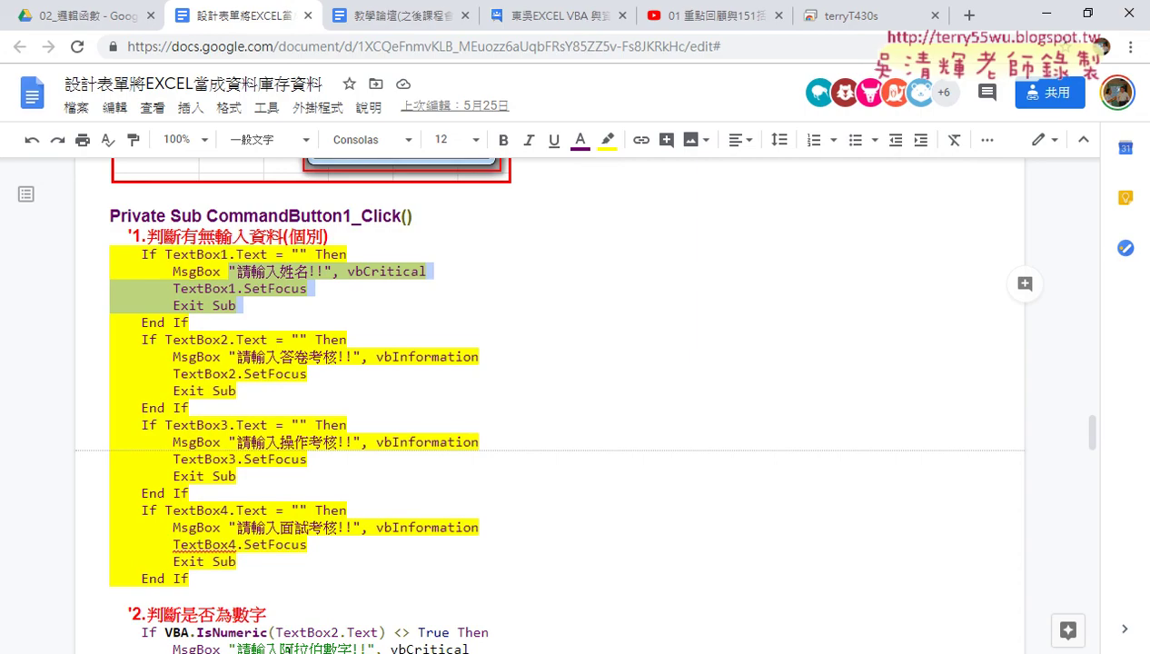
- In the Google Docs notes, select the If TextBox2 line through the final End If
click(224, 341)
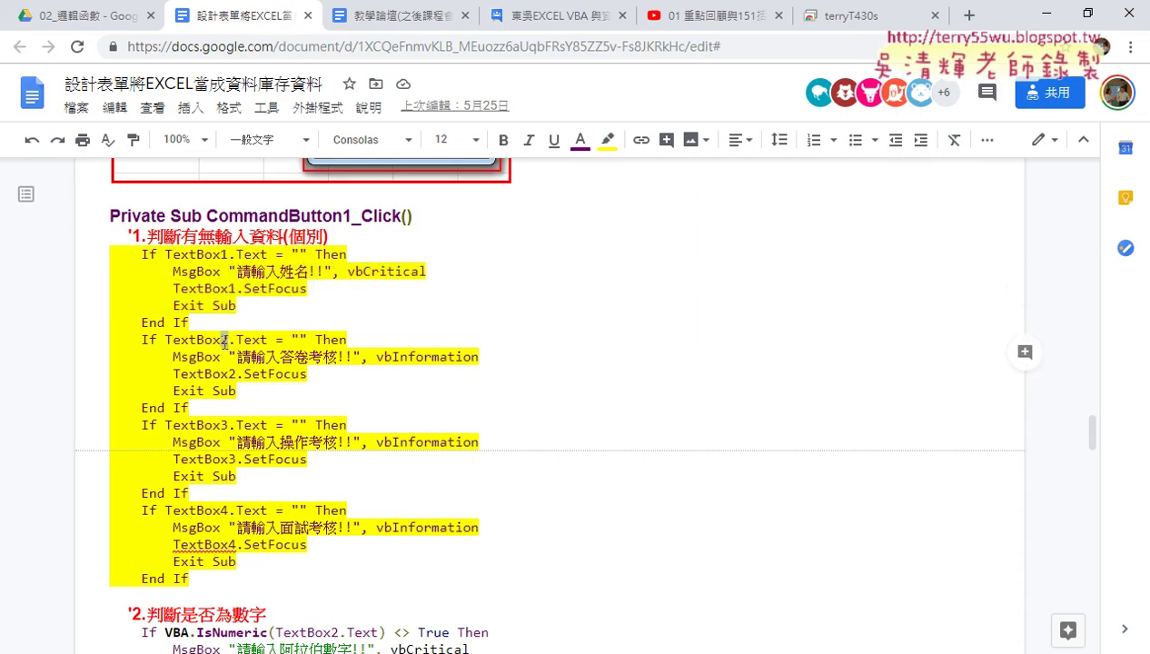
click(298, 358)
drag(299, 359, 340, 361)
drag(197, 575, 104, 335)
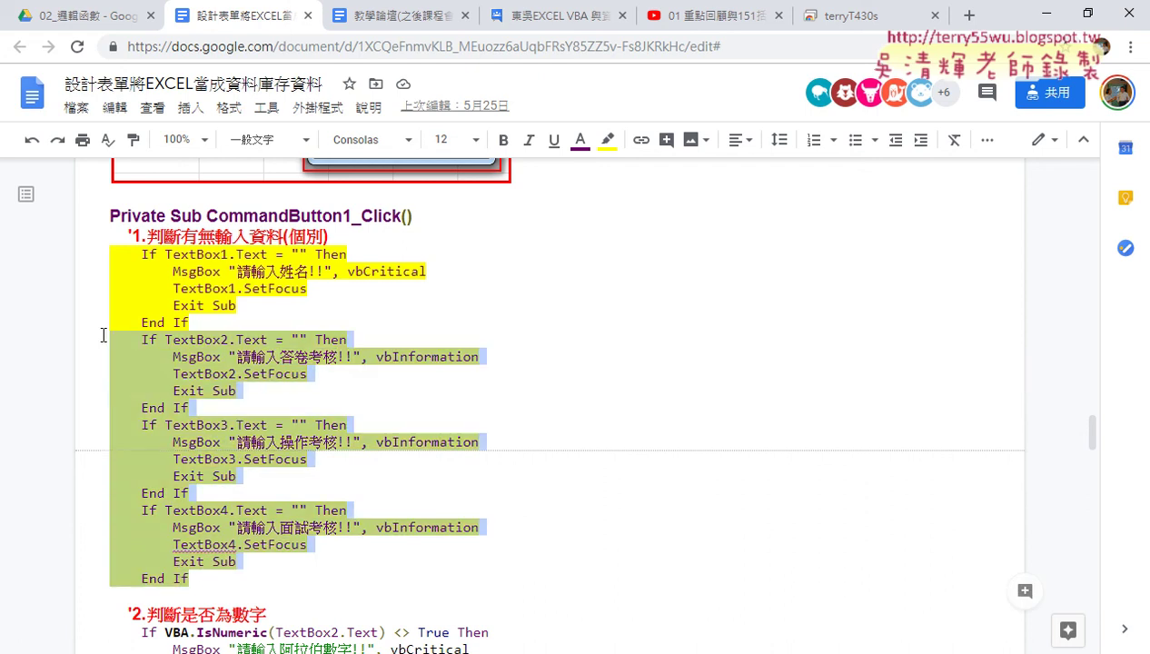
- Paste the TextBox2, TextBox3 and TextBox4 If blocks on the blank line after the TextBox1 check
click(1046, 14)
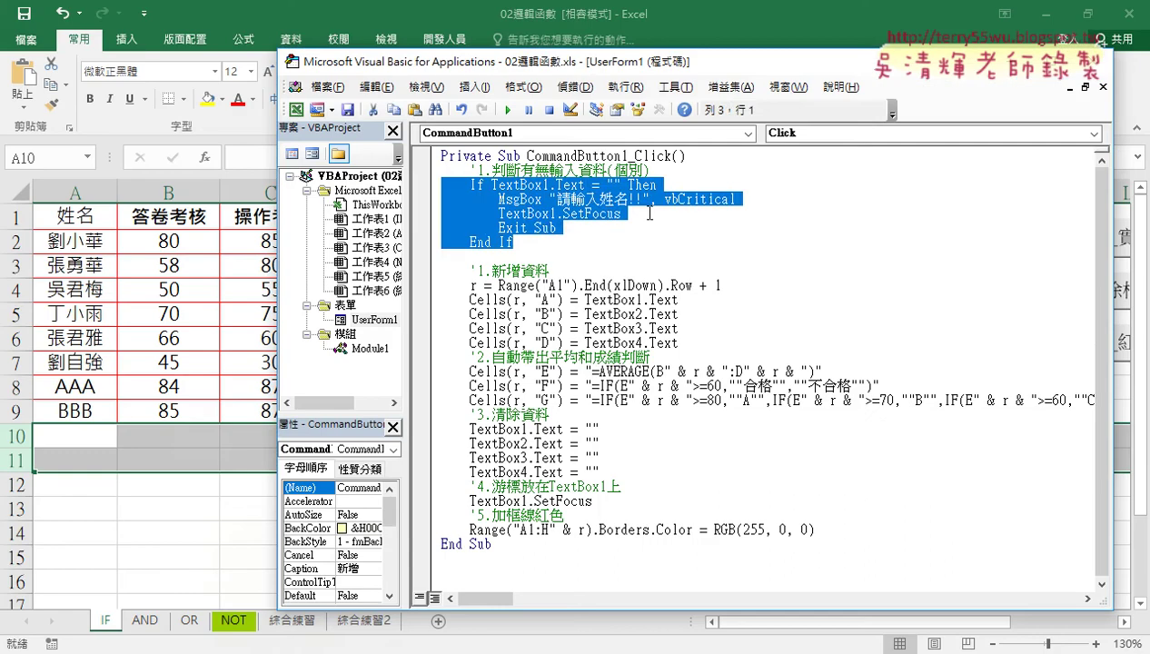
double_click(451, 256)
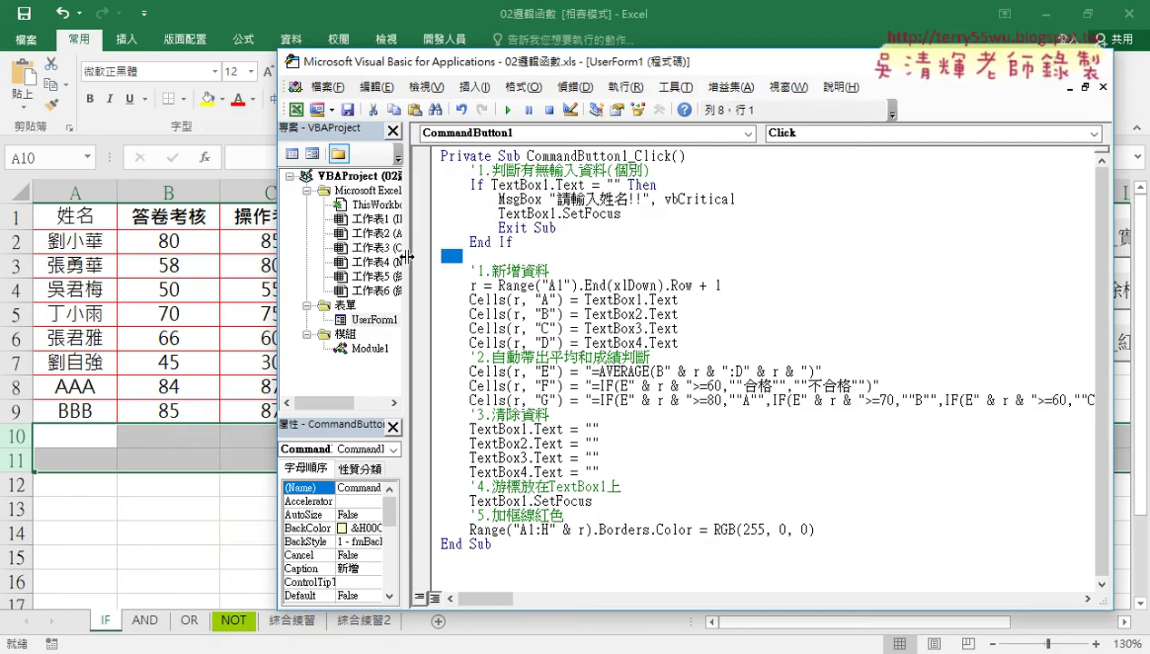
key(ctrl+v)
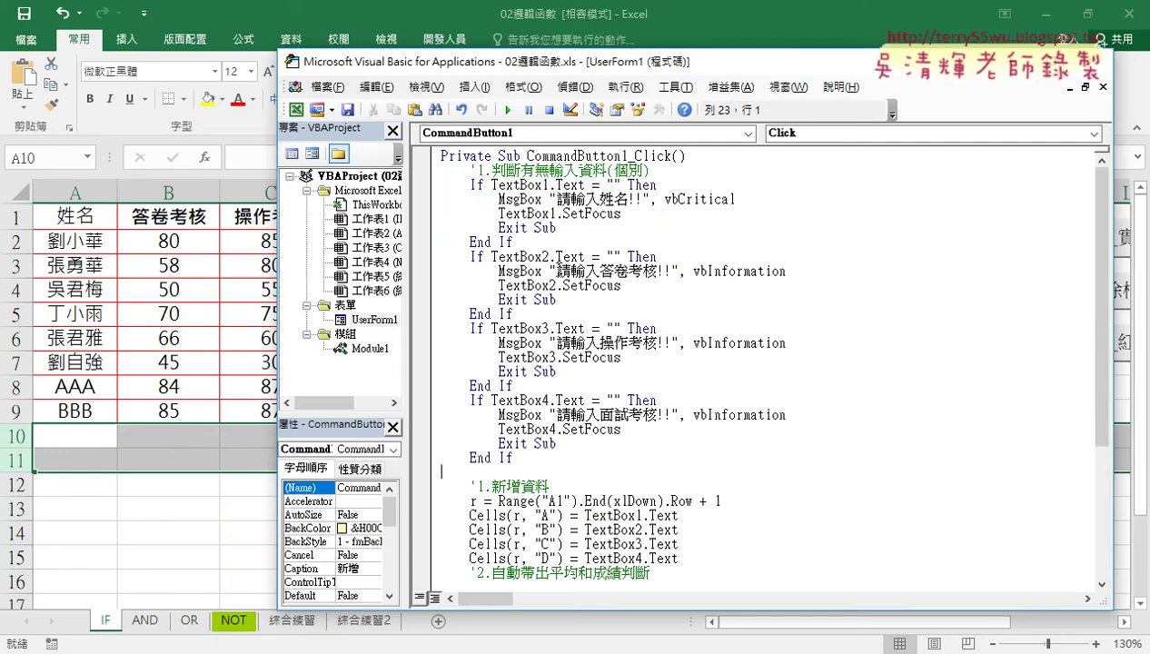
click(563, 357)
- Run UserForm1, submit it blank, and dismiss the resulting 請輸入姓名!! warning
click(508, 110)
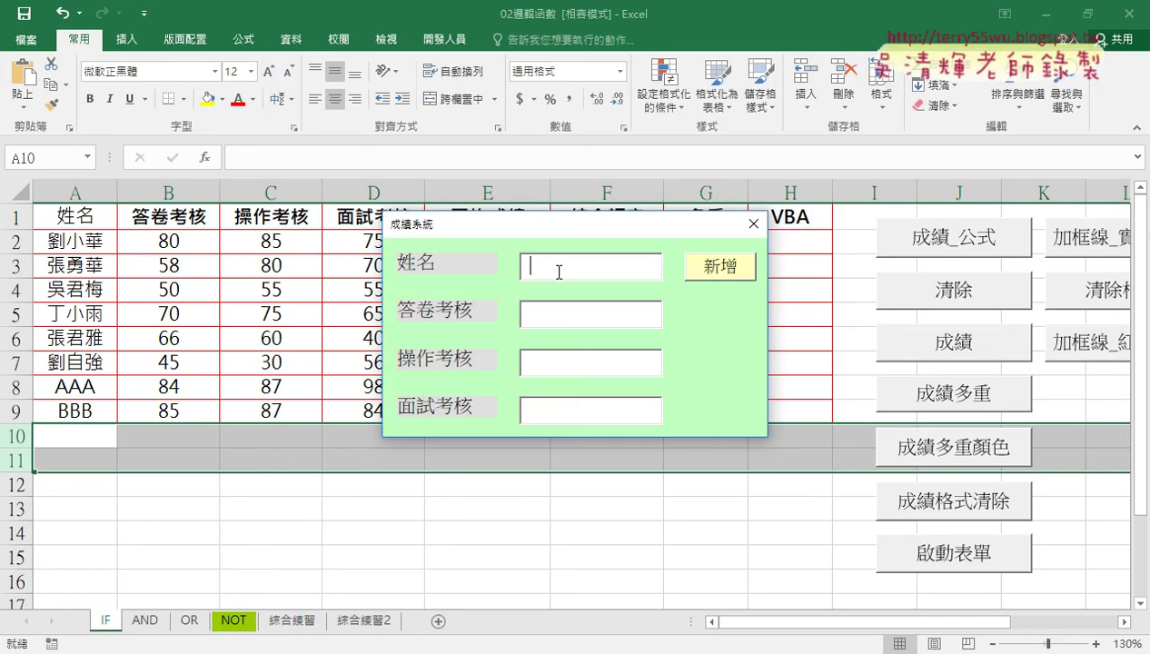
click(708, 273)
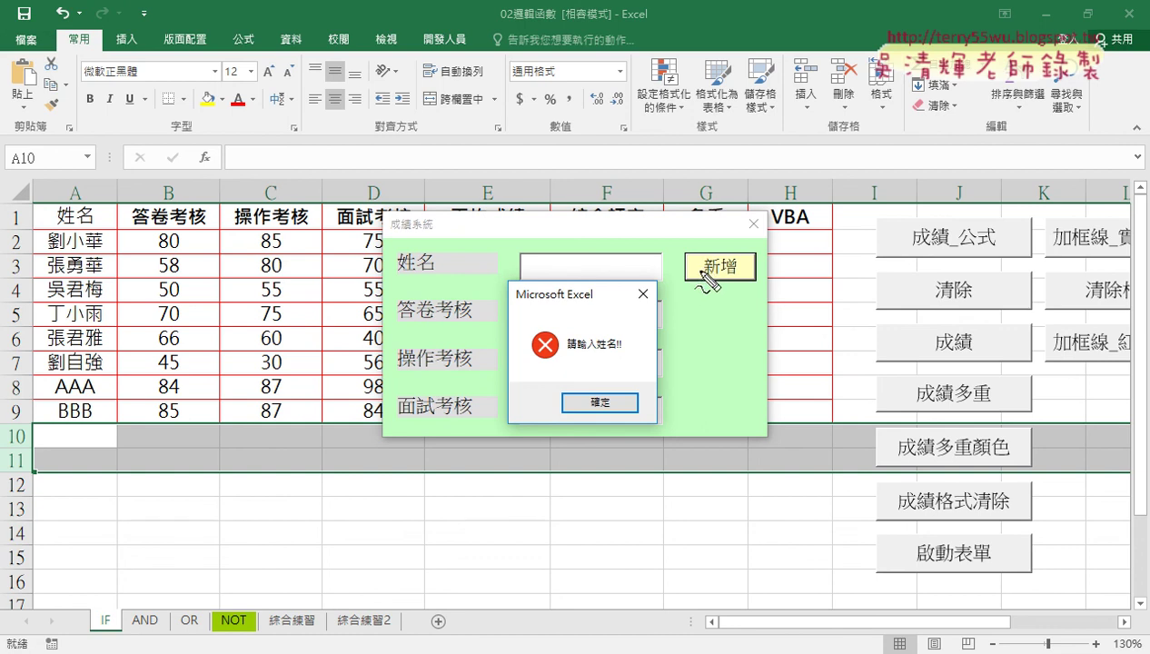
drag(498, 282, 497, 413)
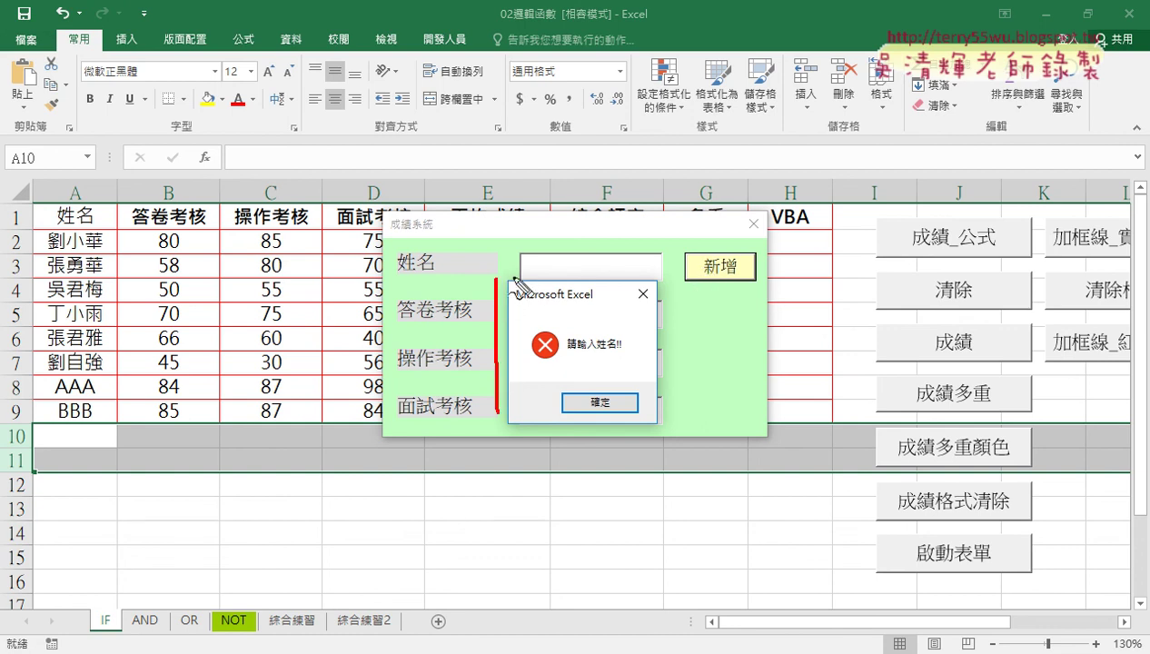
mouse_move(514, 278)
mouse_down()
mouse_move(678, 433)
mouse_move(503, 431)
mouse_move(501, 403)
mouse_up()
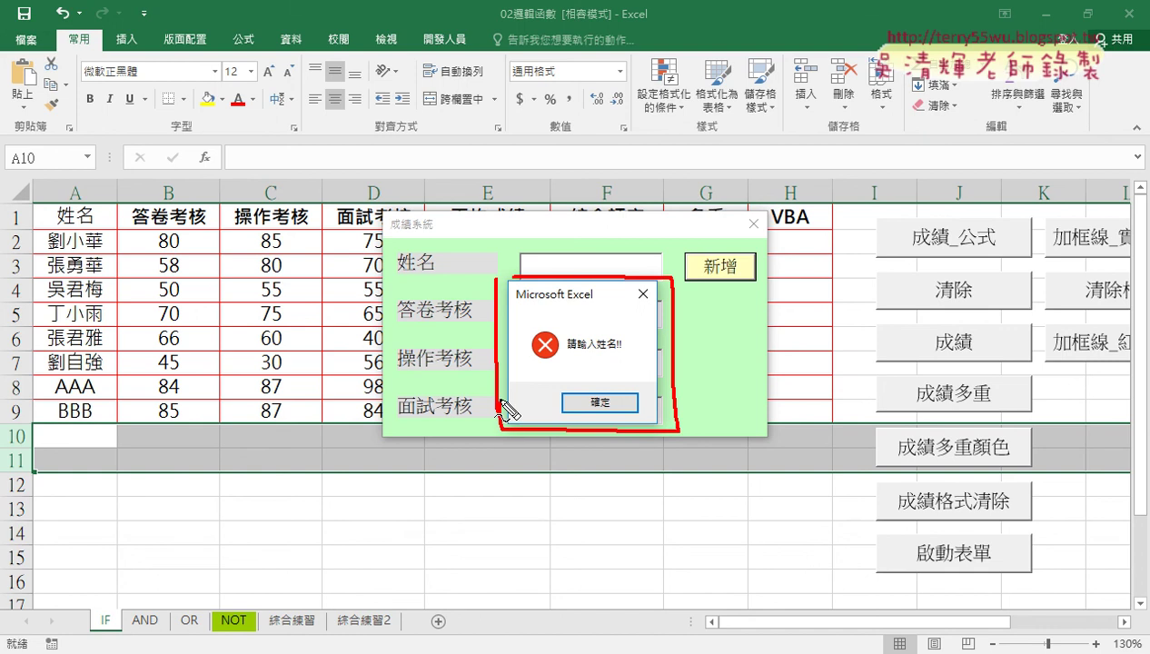
drag(558, 364, 529, 365)
drag(574, 357, 625, 356)
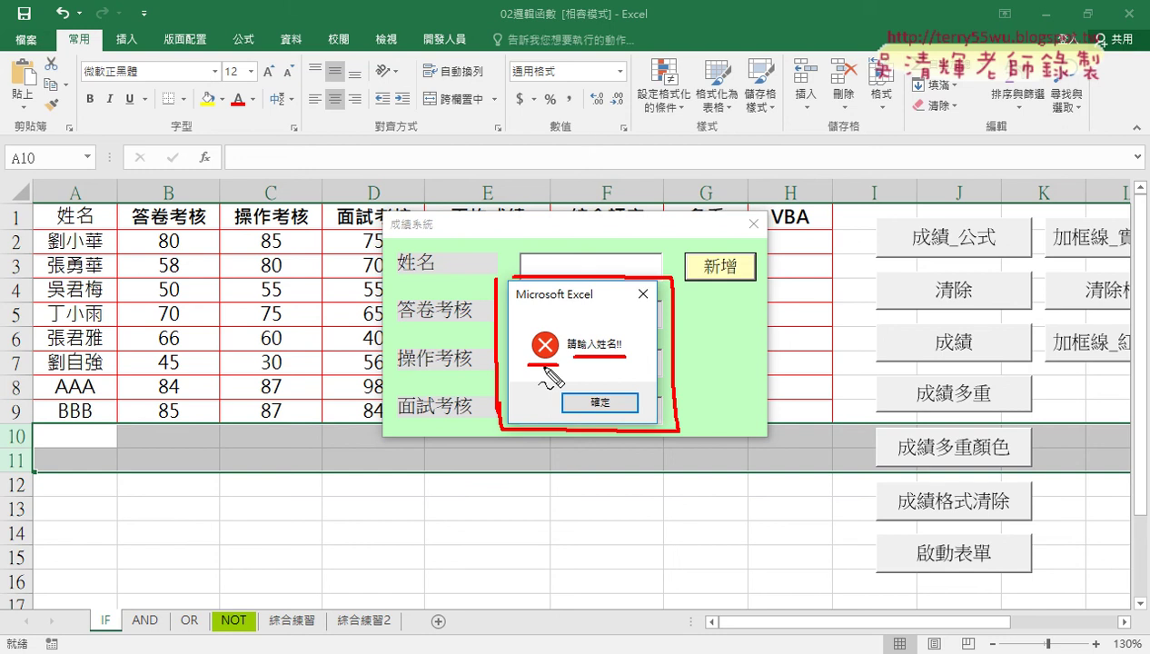
key(Escape)
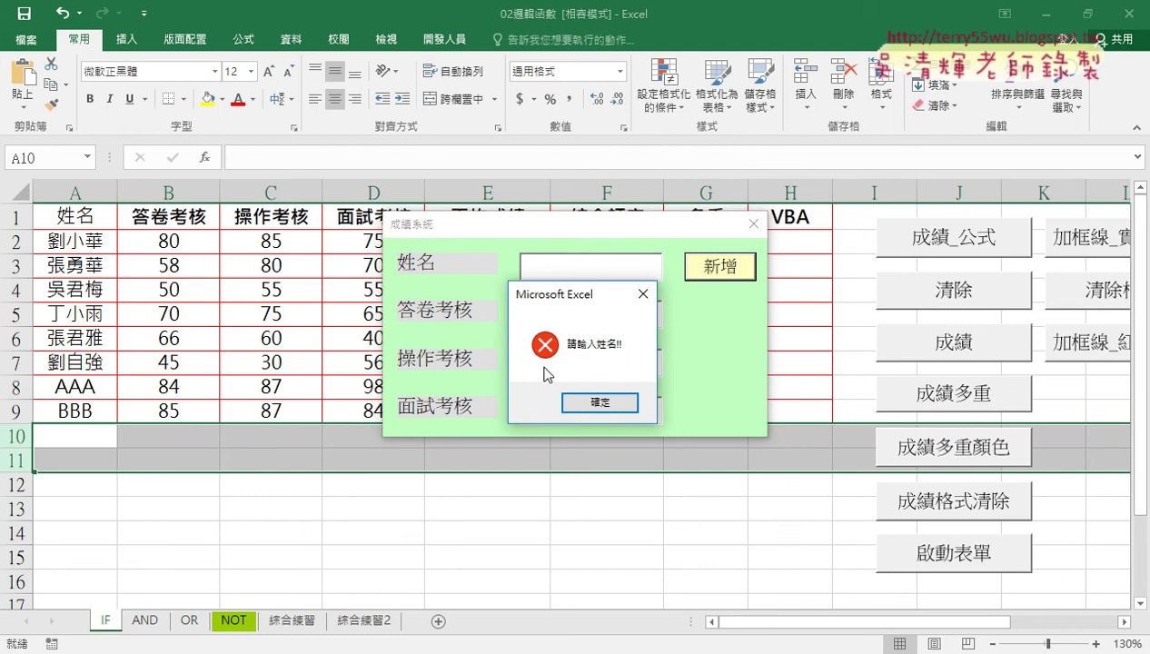
click(582, 405)
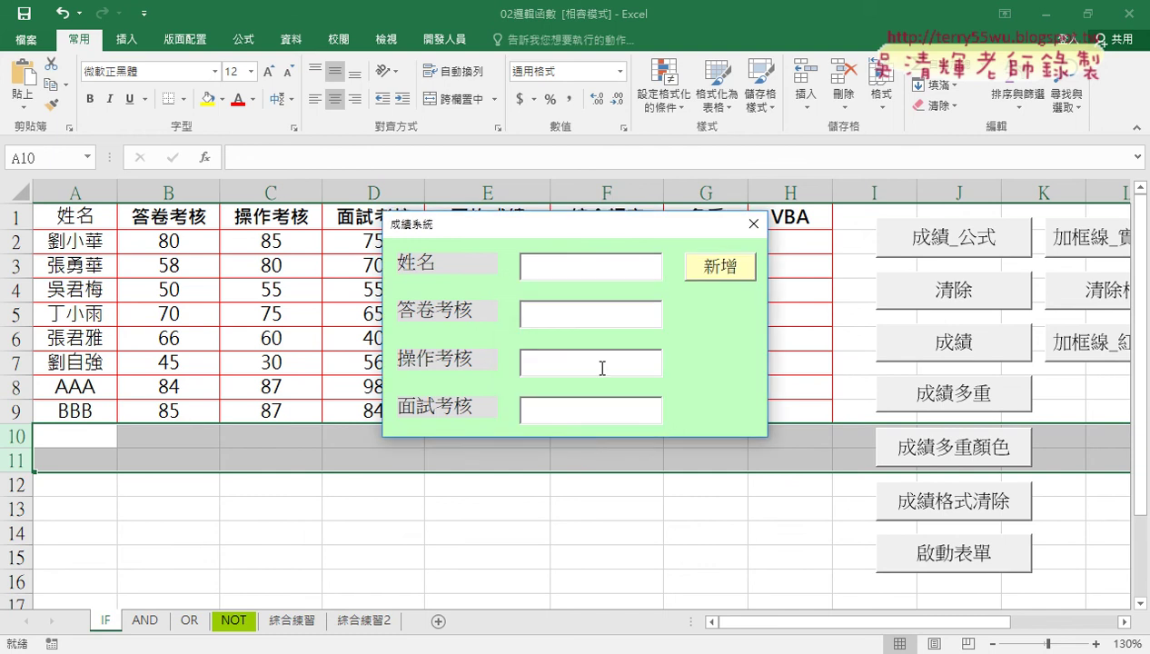
- Enter AAA as 姓名 and submit, moving the 請輸入答卷考核!! message aside
text(AAA)
key(Tab)
click(729, 286)
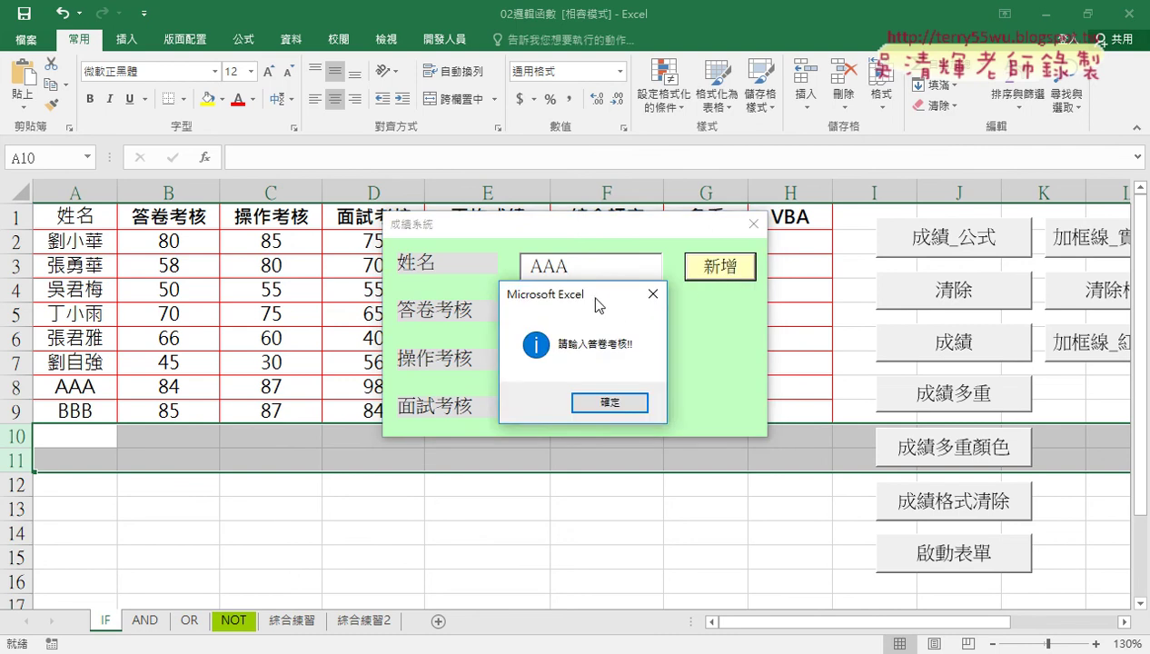
drag(596, 297, 739, 270)
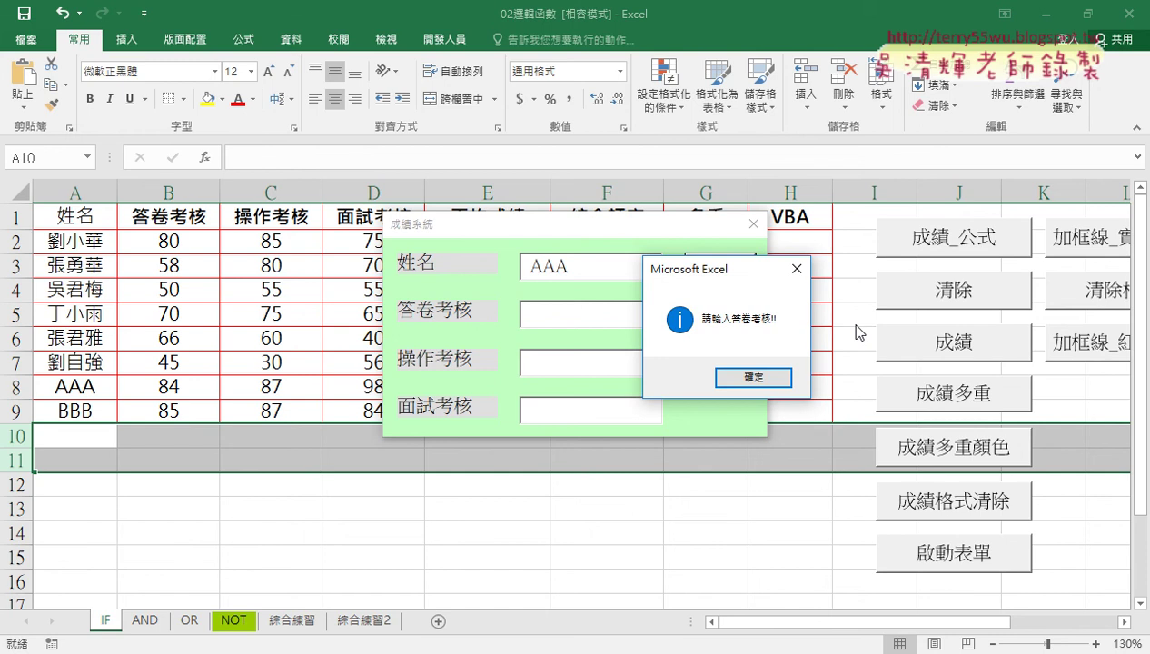
- Enter 95 for 答卷考核 and 操作考核, submit, and dismiss the 面試考核 warning
click(776, 377)
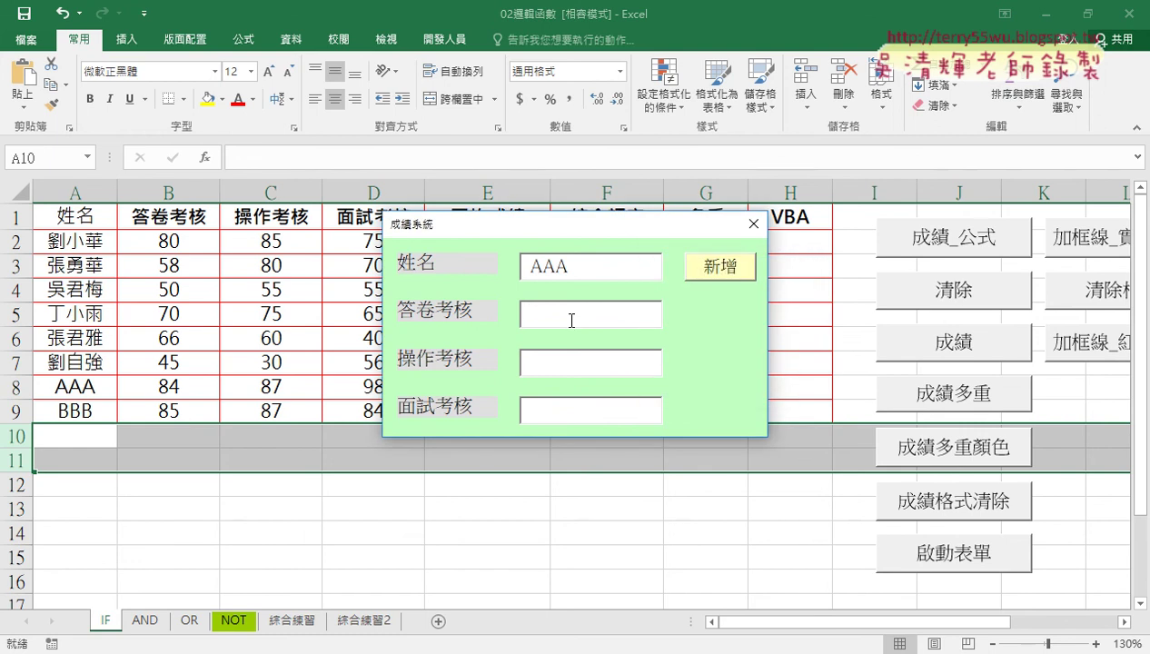
text(95)
key(Tab)
text(95)
click(718, 266)
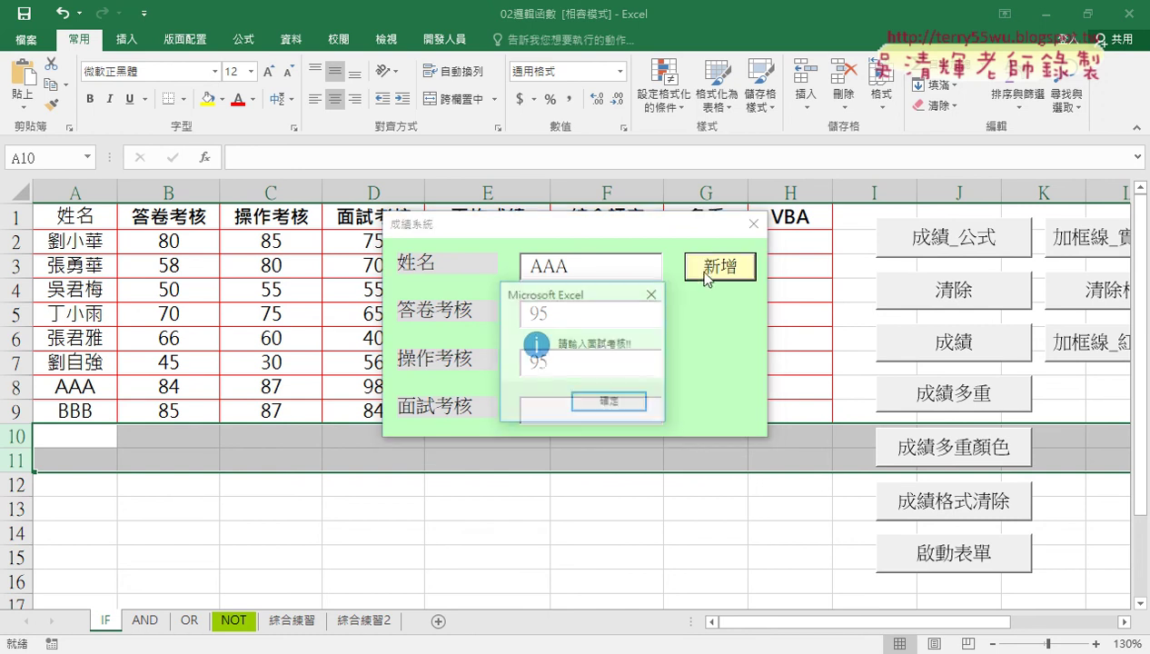
click(606, 401)
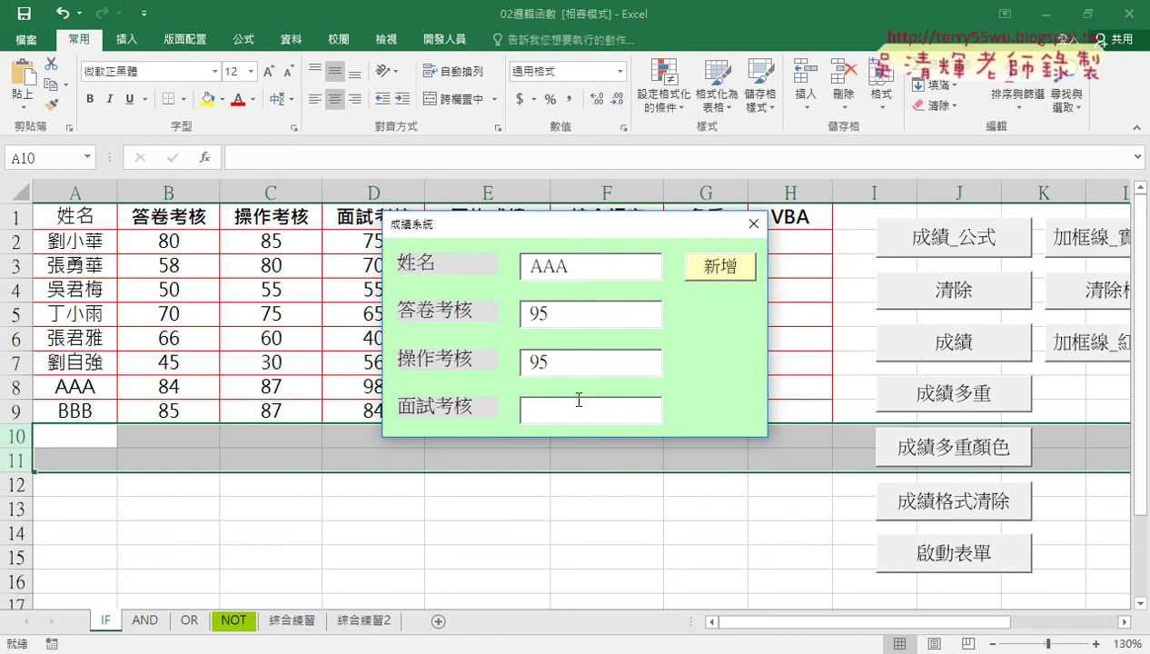
- Enter 84 for 面試考核 and add AAA as row 10 with average 91.3
text(84)
drag(577, 229, 867, 176)
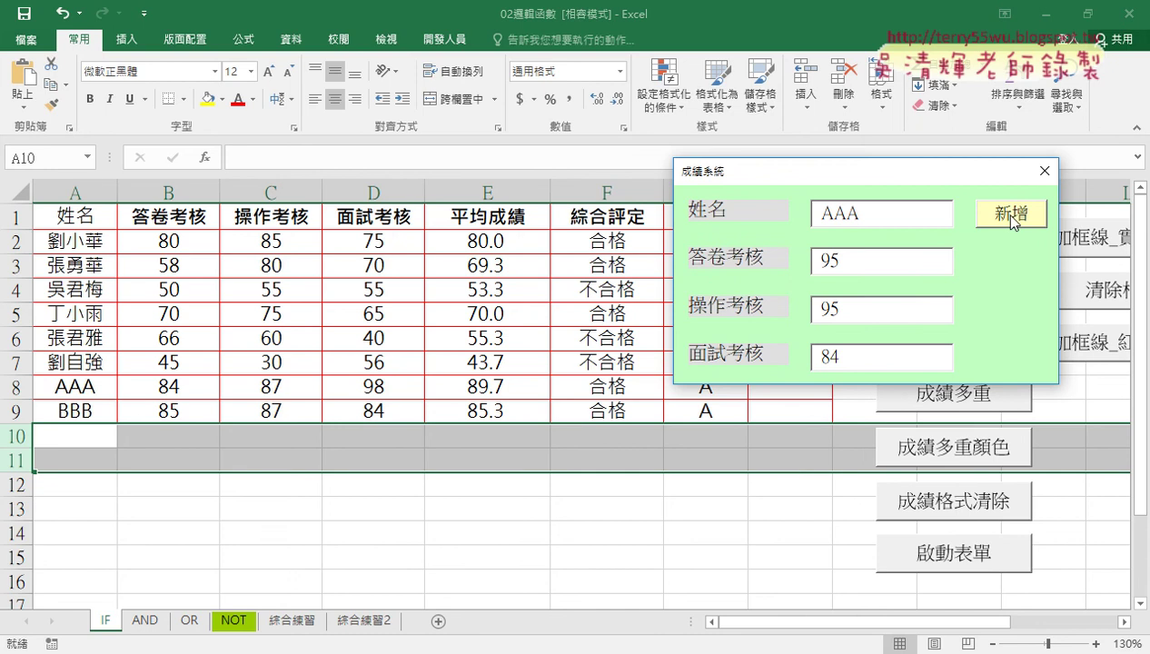
click(1012, 216)
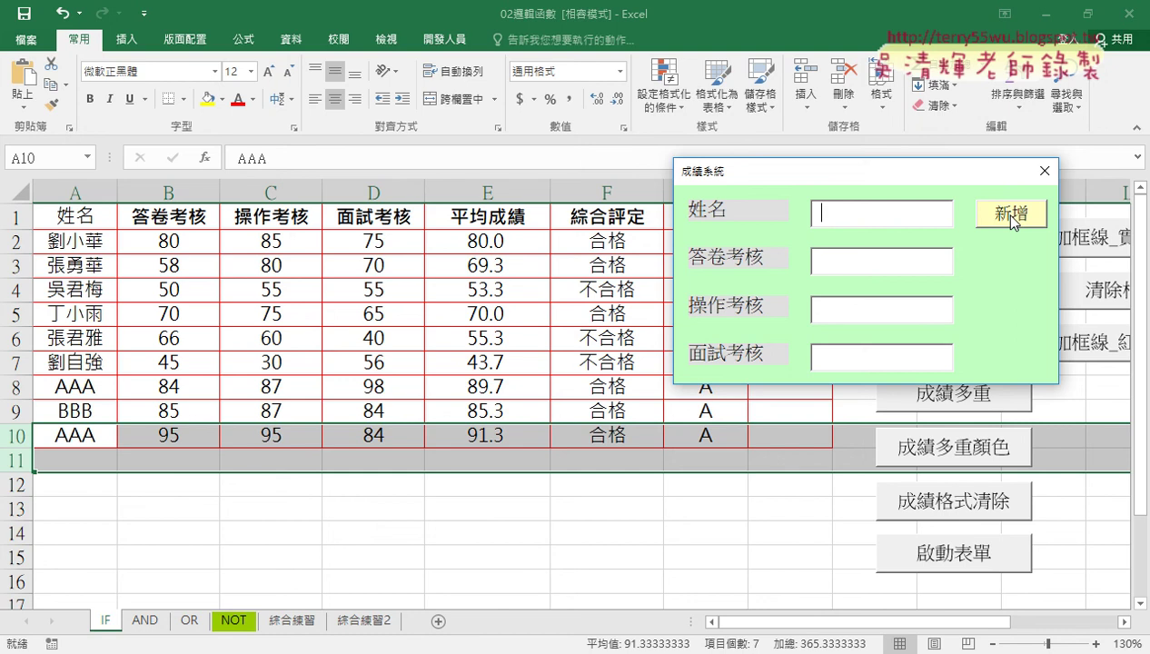
- Resubmit the cleared form, dismiss the blank-name warning, and move the form left
click(1012, 216)
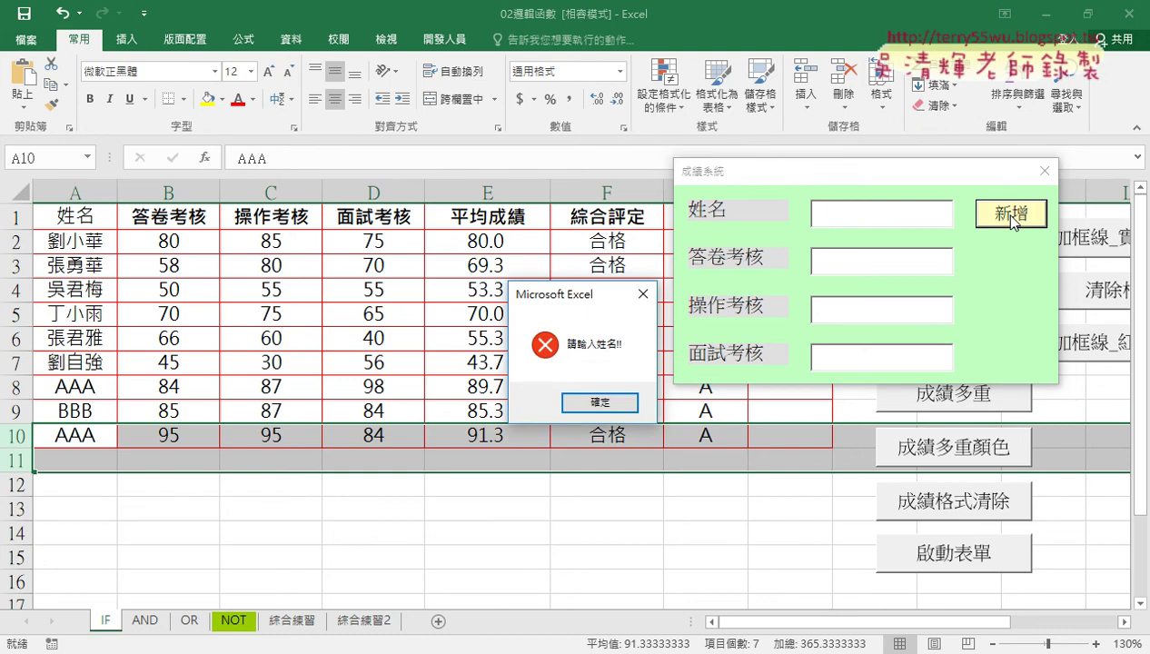
click(623, 402)
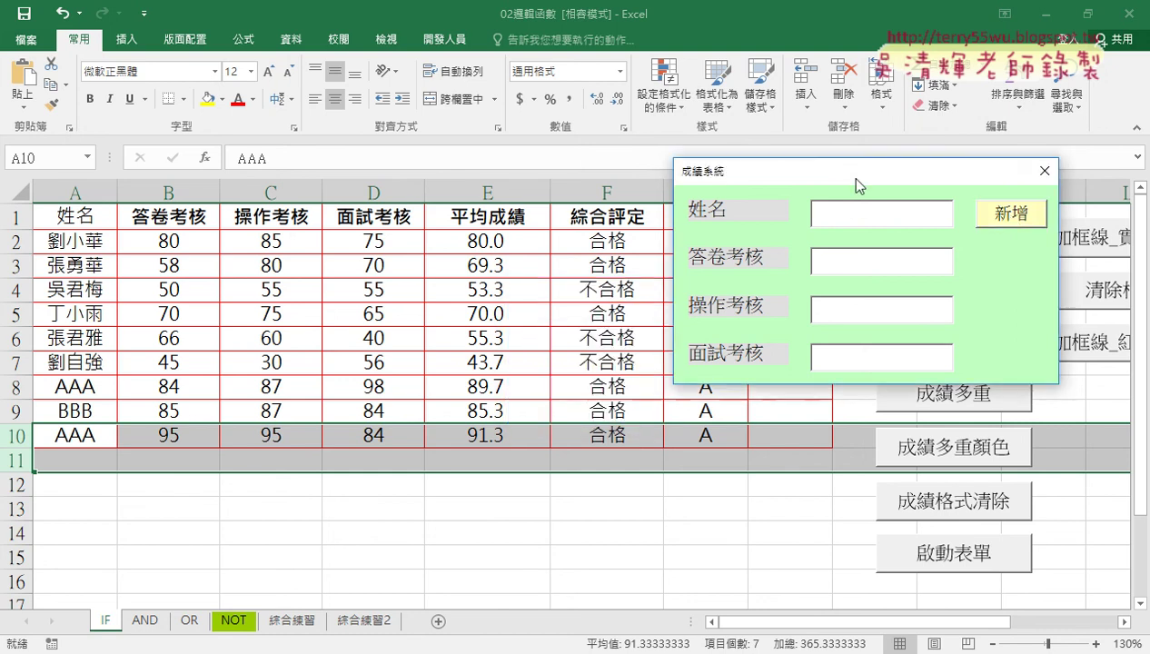
drag(855, 179, 453, 145)
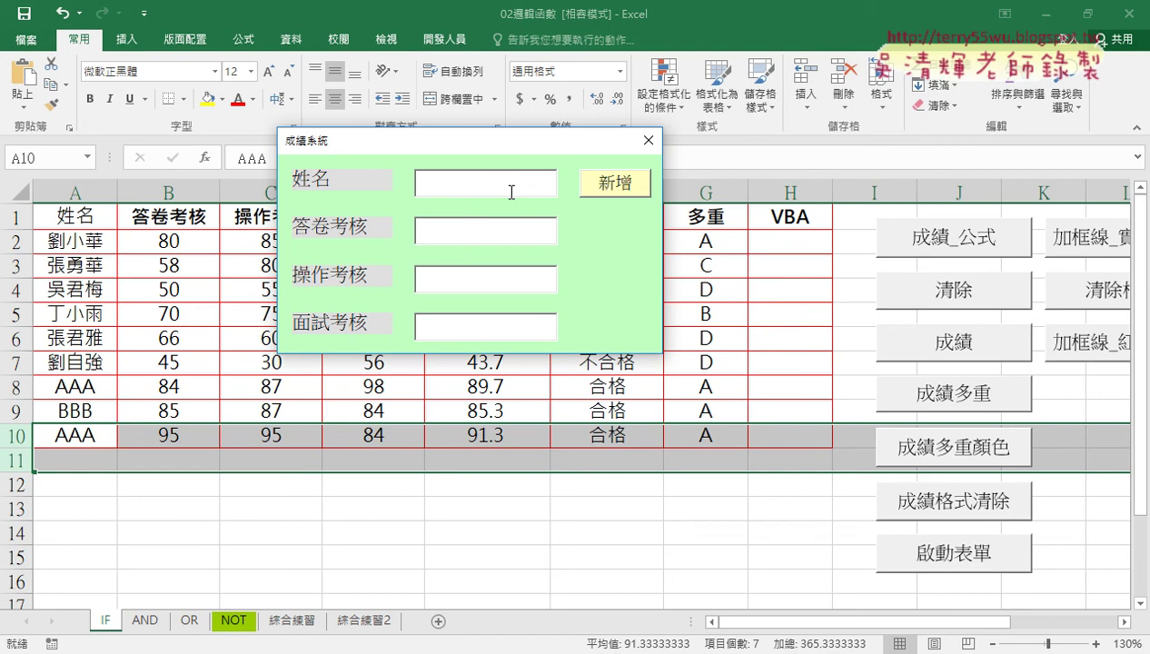
- Enter DDD with the non-numeric score AA, then close the form and return to Google Docs
text(DDD)
key(Tab)
text(A)
text(A)
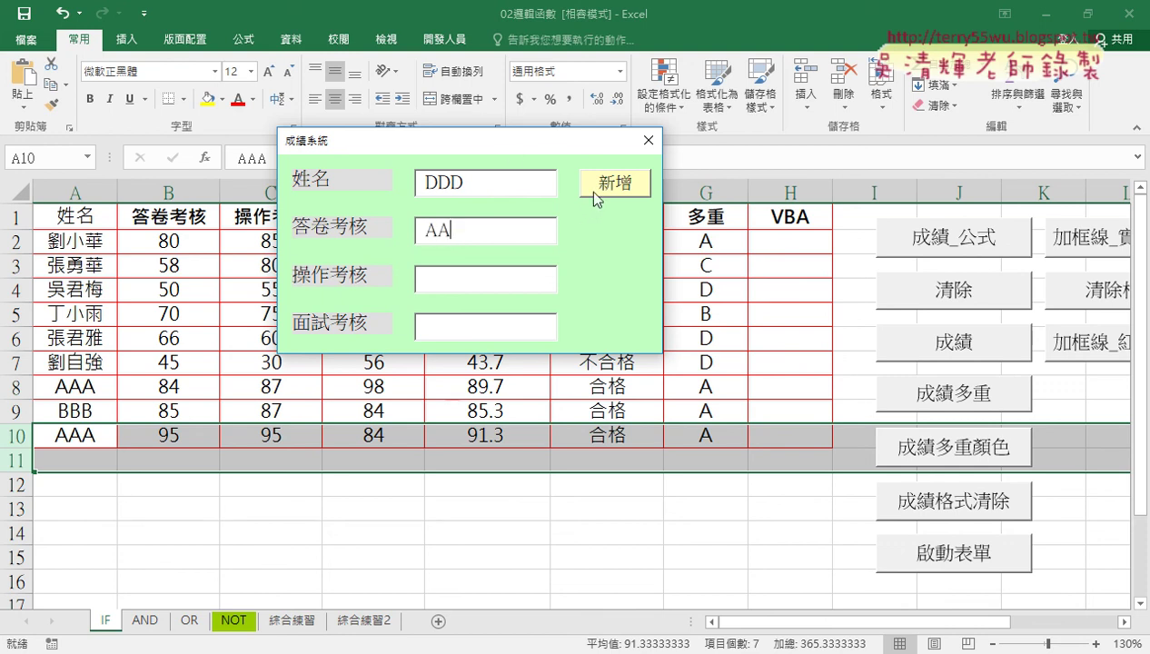
drag(468, 232, 406, 242)
click(646, 141)
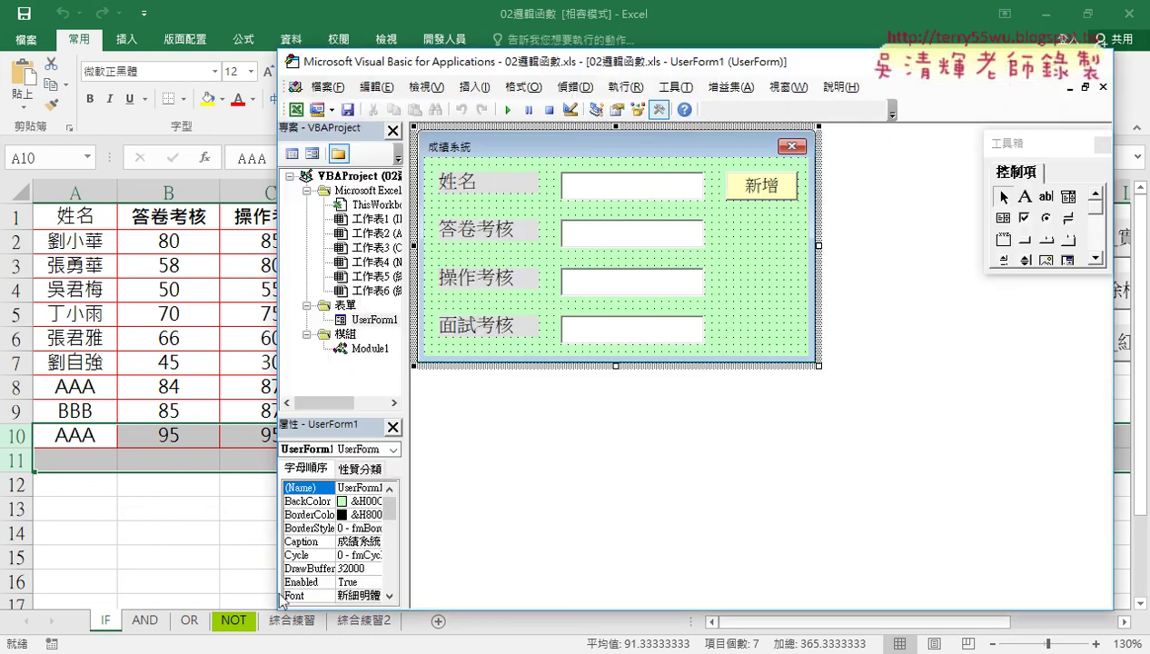
key(alt+Tab)
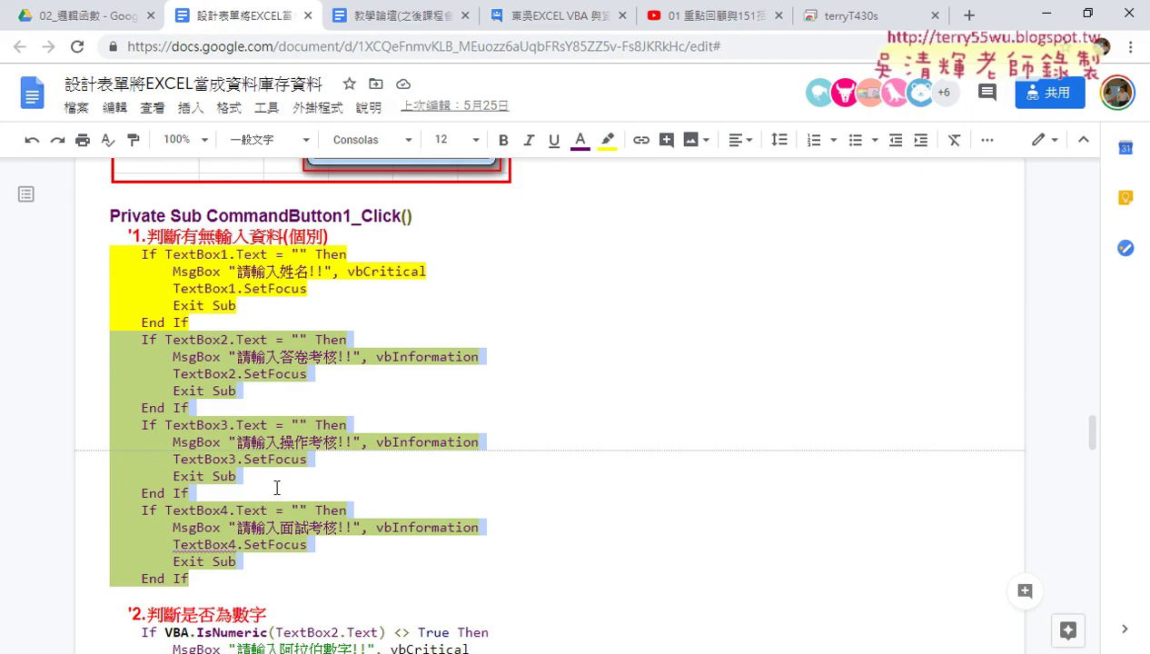
- Select from the last End If up to the '1.判斷有無輸入資料(個別) comment line
click(222, 582)
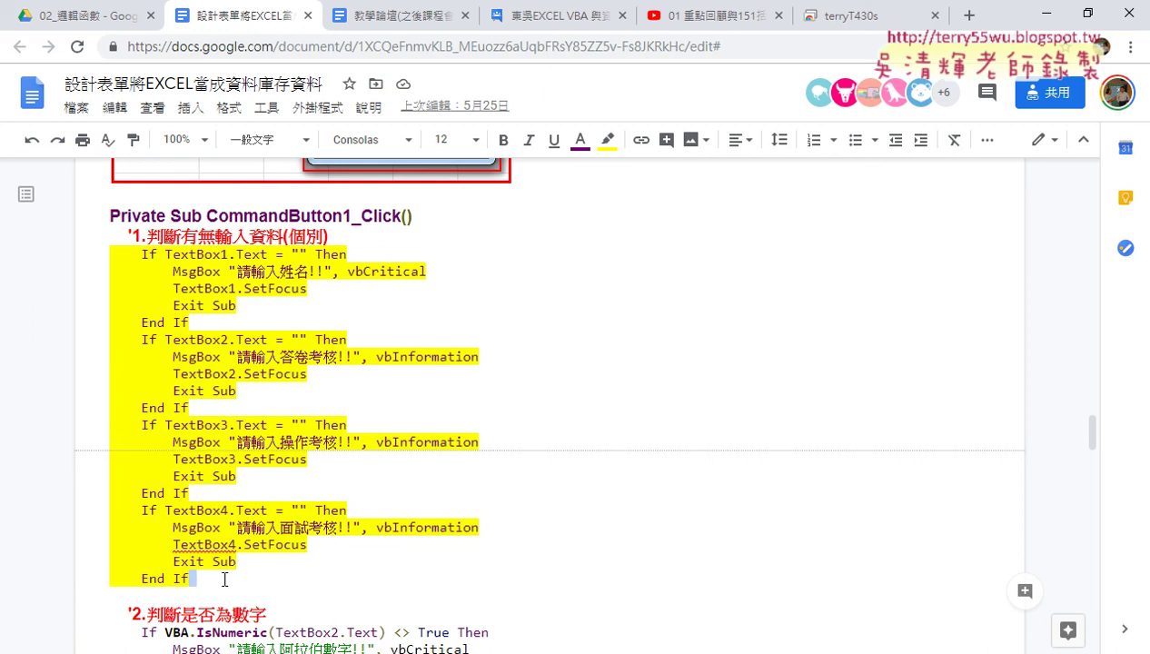
drag(211, 579, 268, 221)
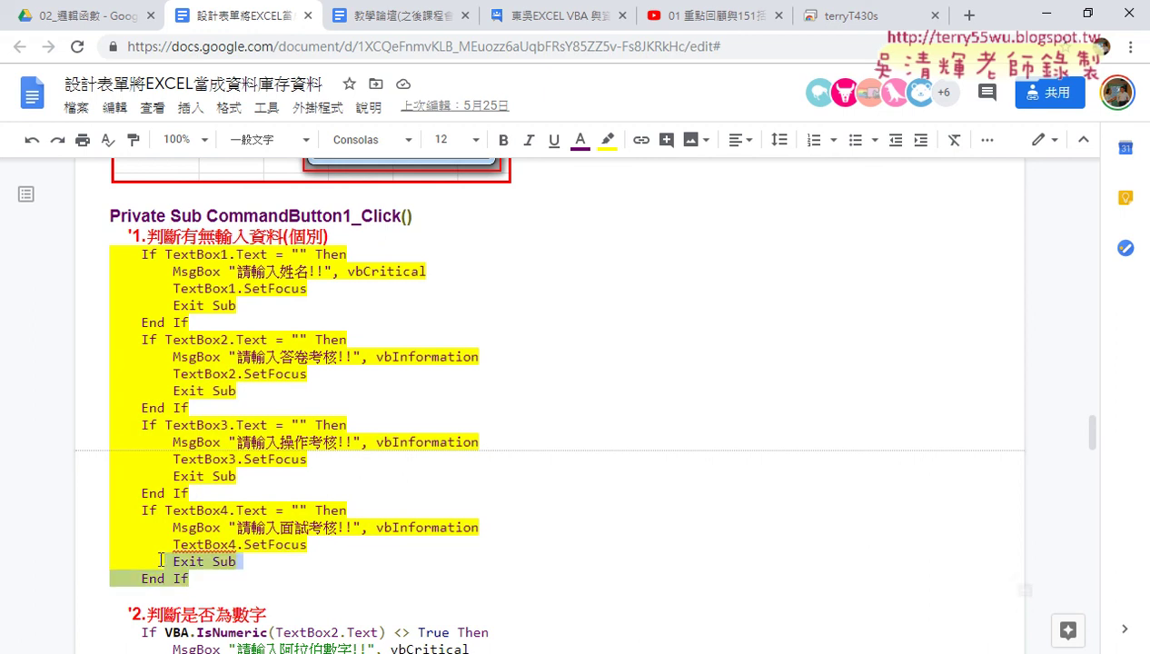